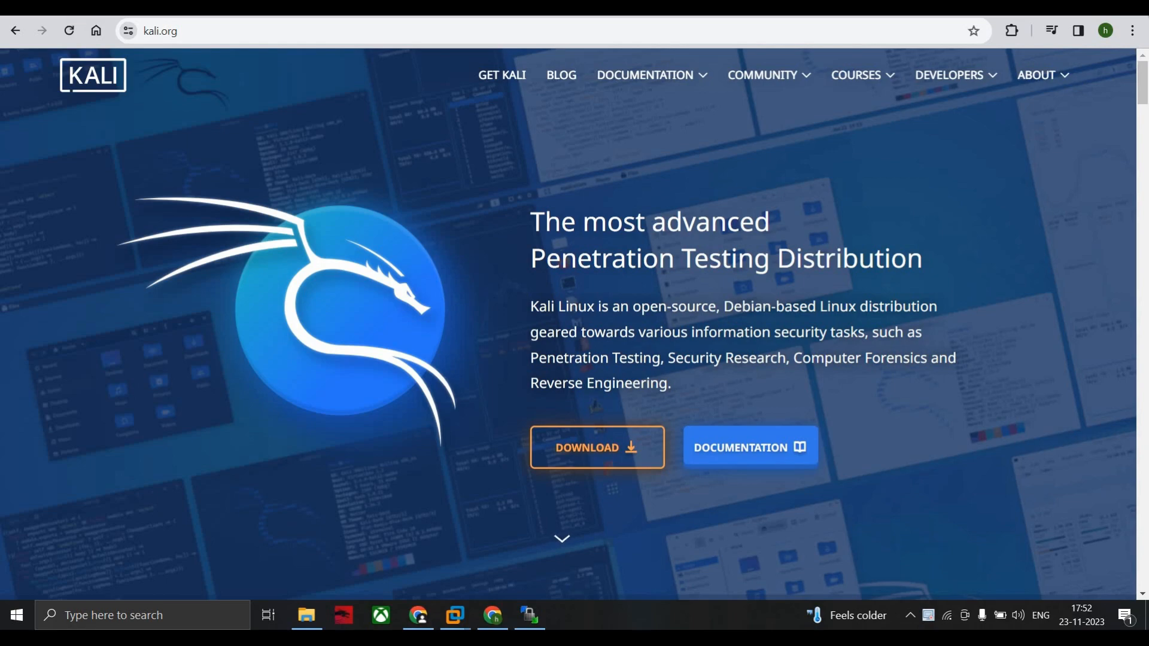
Check the VMware EVE-NG console briefly, then return to the lab topology with Win, Fortinet and Net
key(alt+Tab)
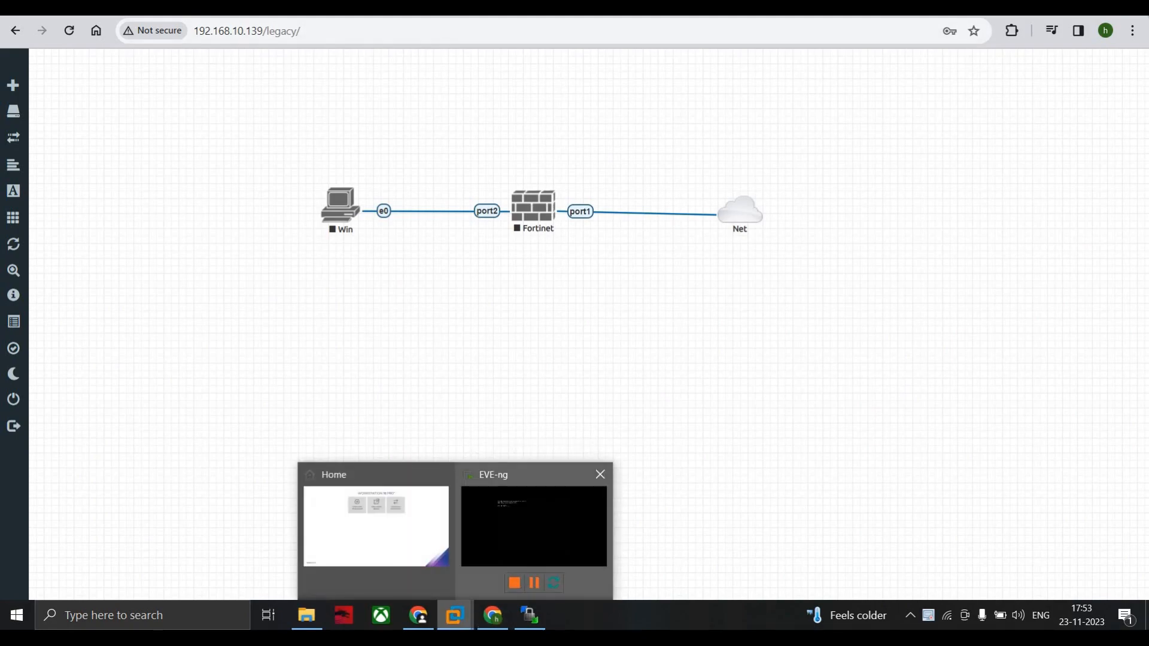
click(534, 528)
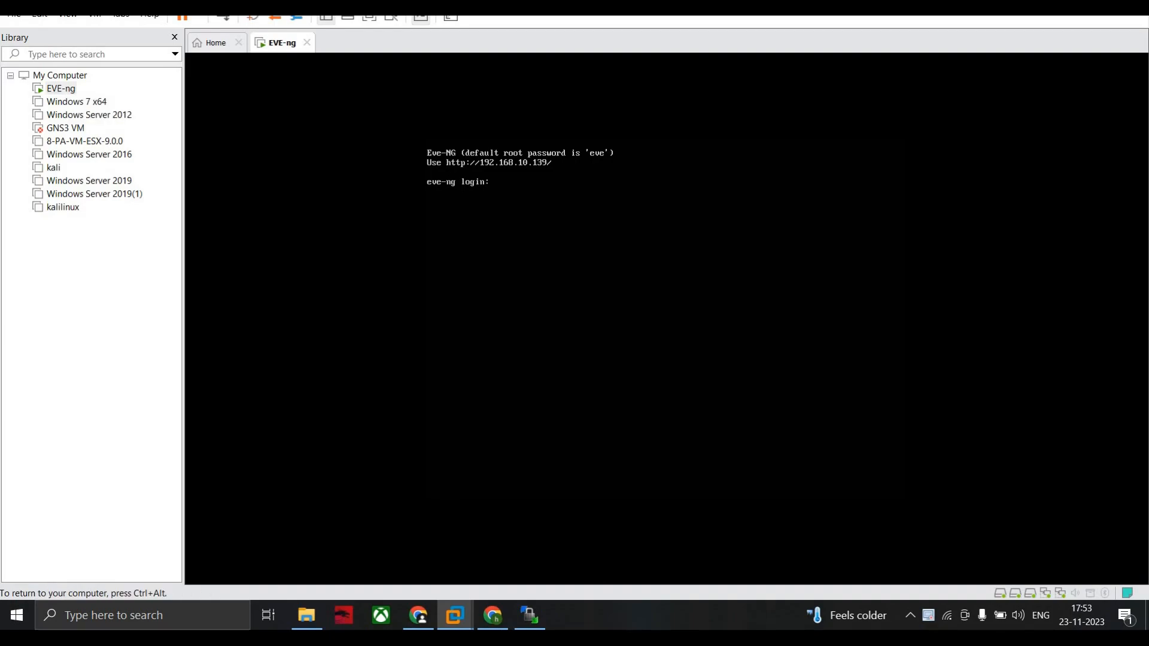
key(ctrl+g)
key(ctrl+alt)
click(492, 615)
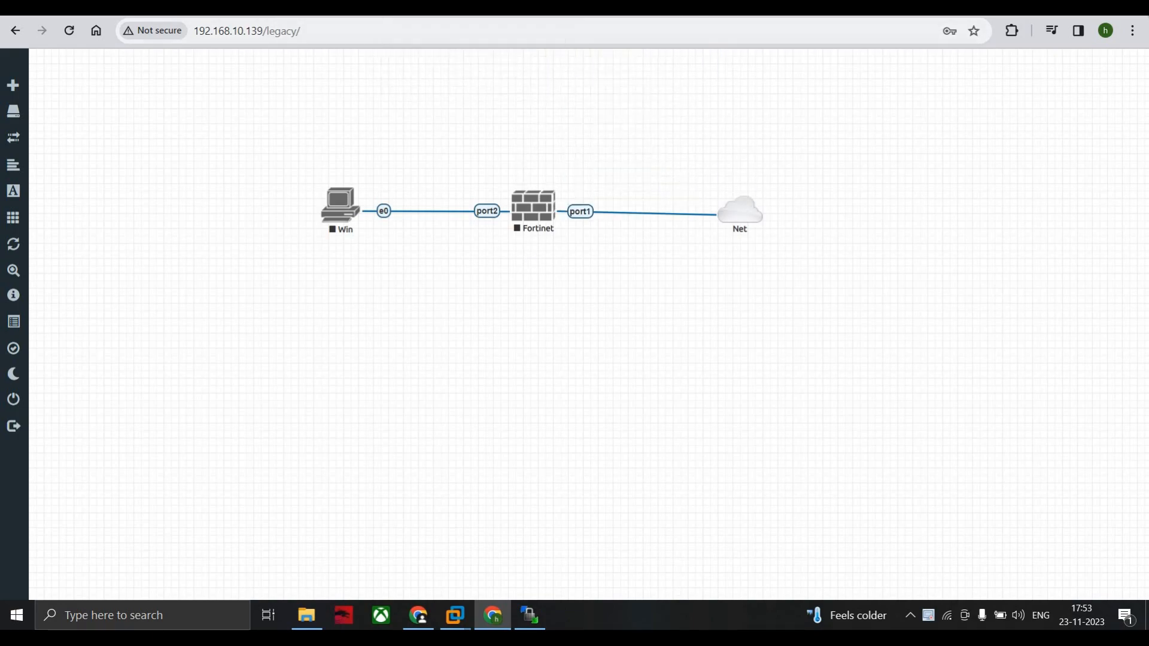
Browse kali.org's pre-built virtual machine downloads to the QEMU image, then bring WinSCP forward
click(161, 9)
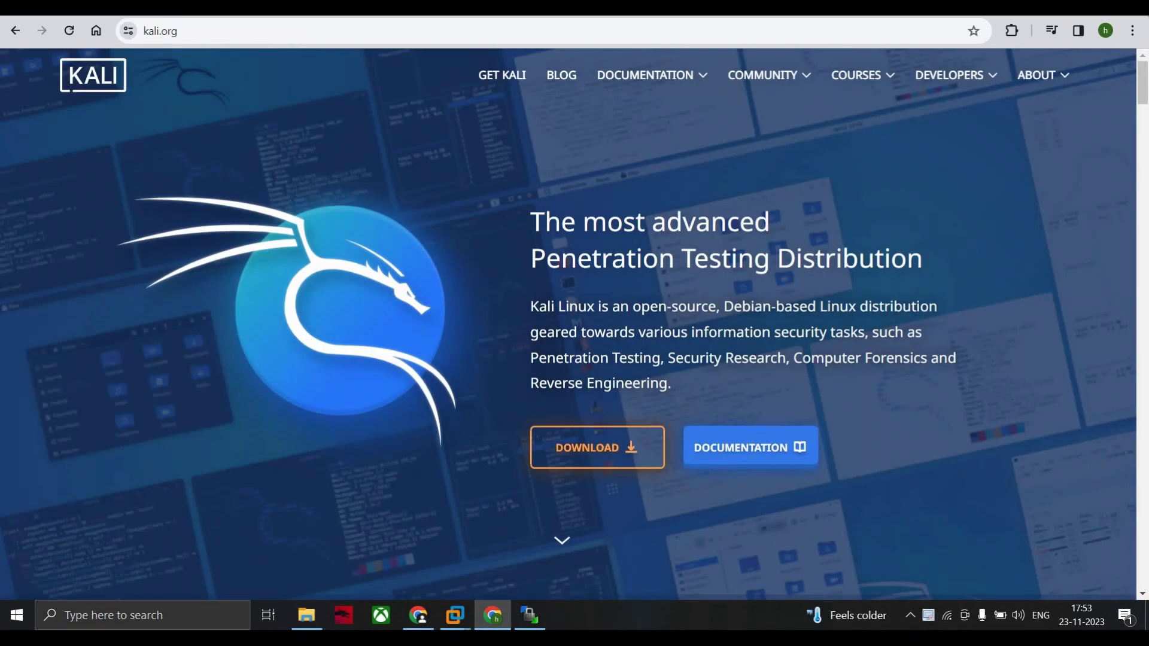
click(160, 31)
mouse_move(645, 75)
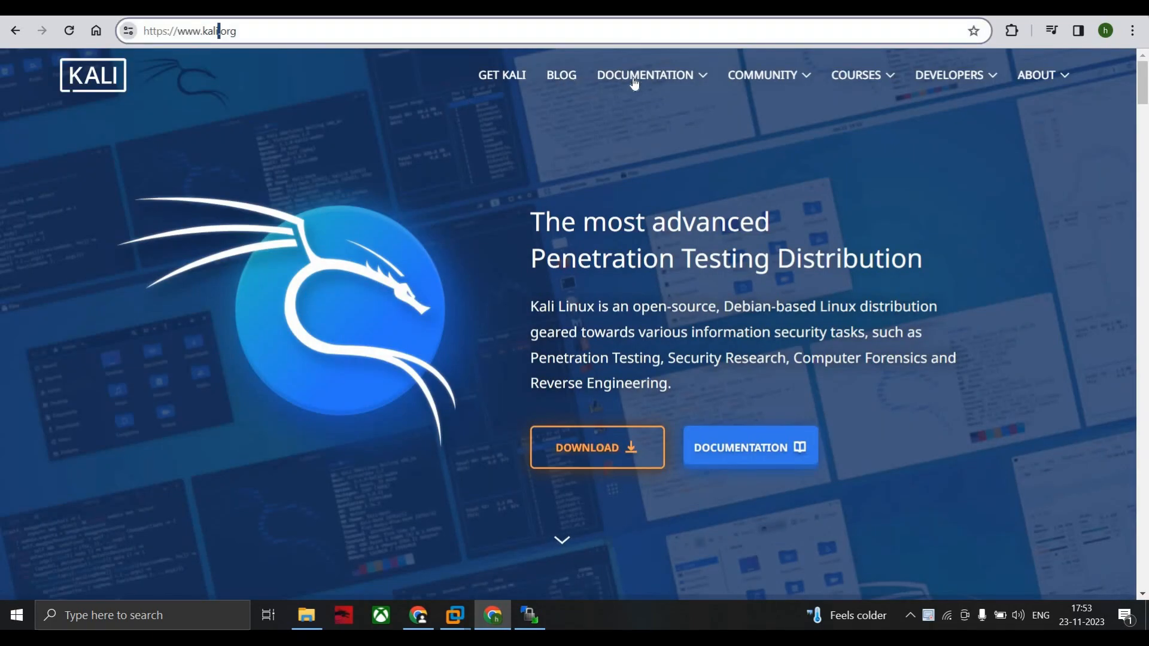
click(597, 447)
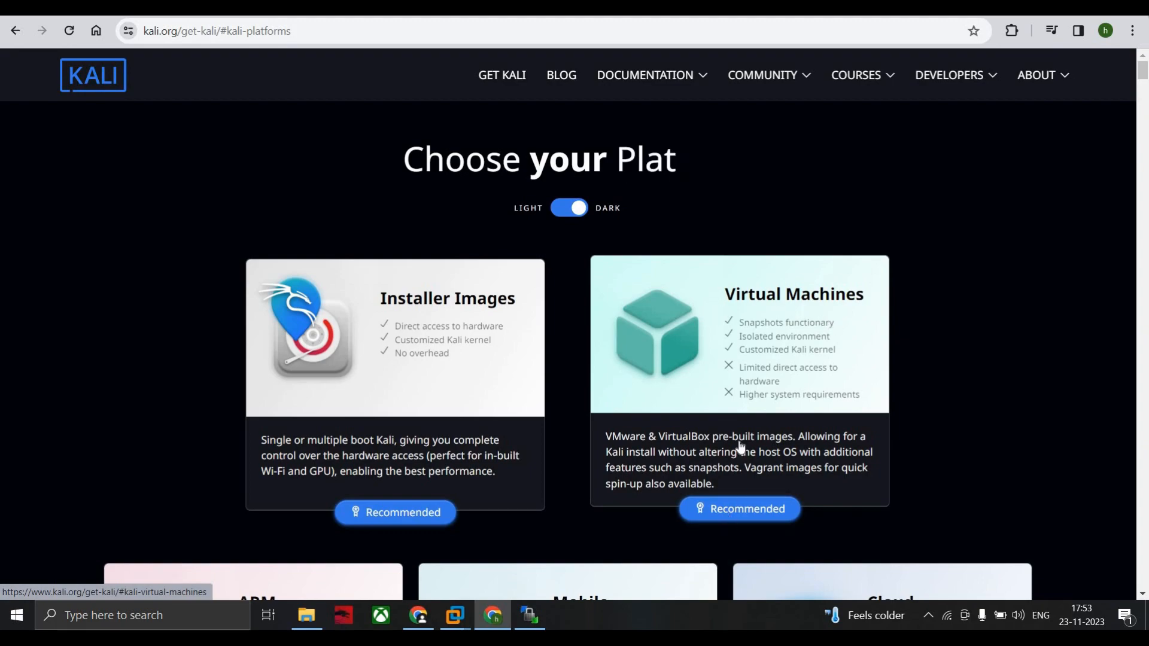
click(720, 386)
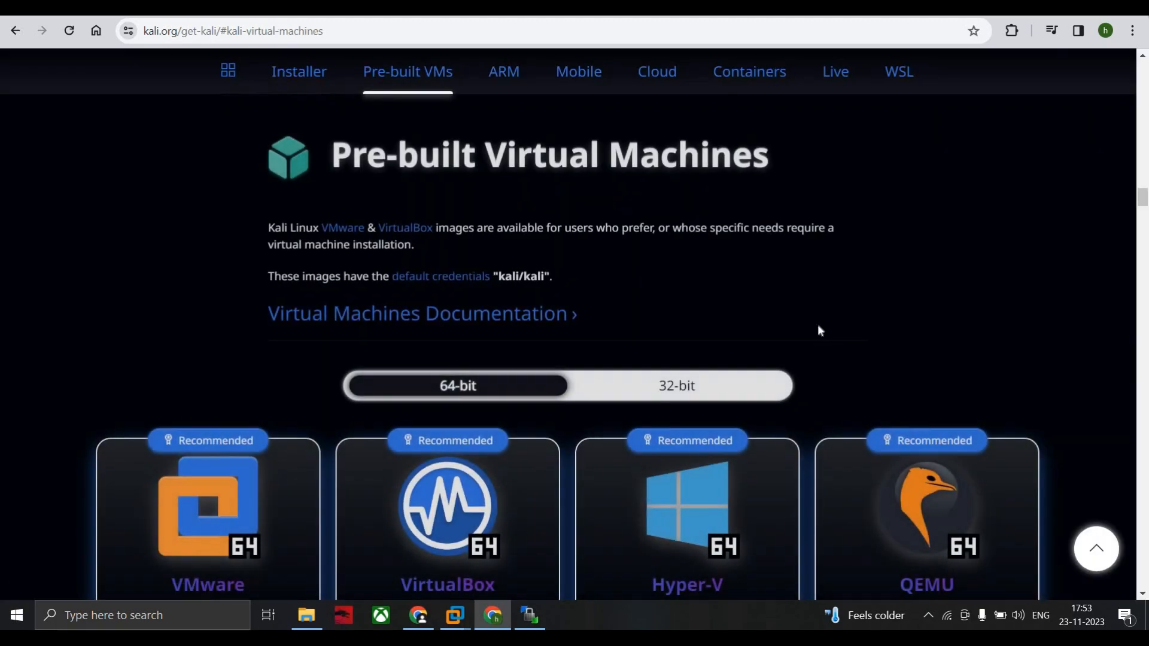
scroll(855, 338, down, 2)
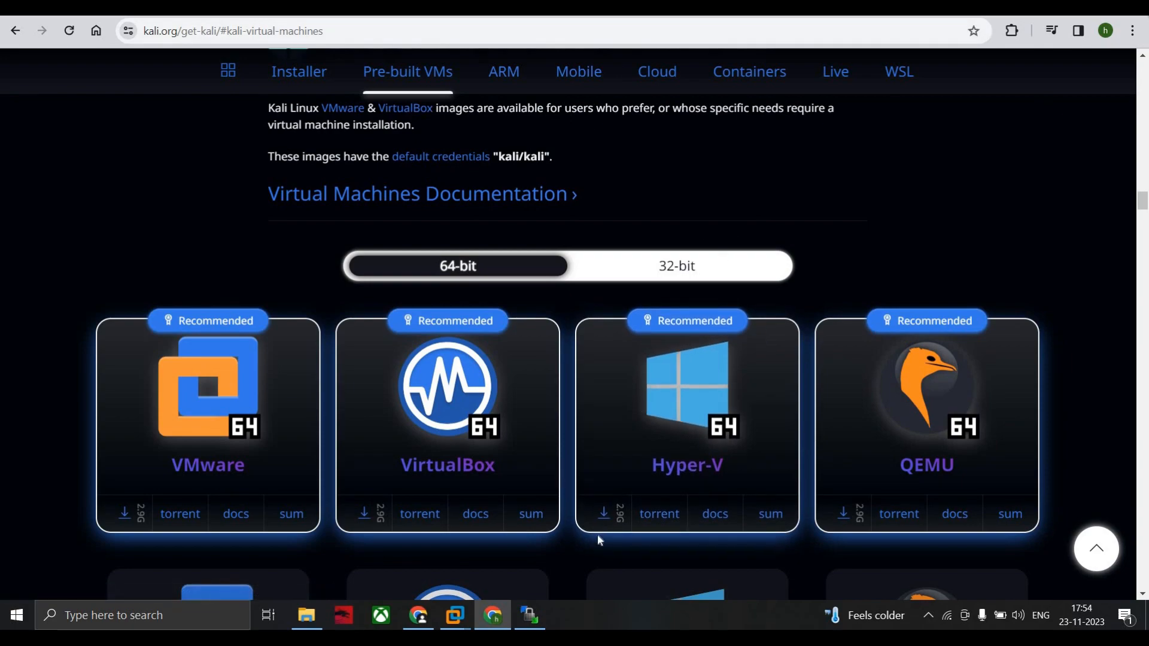
click(531, 616)
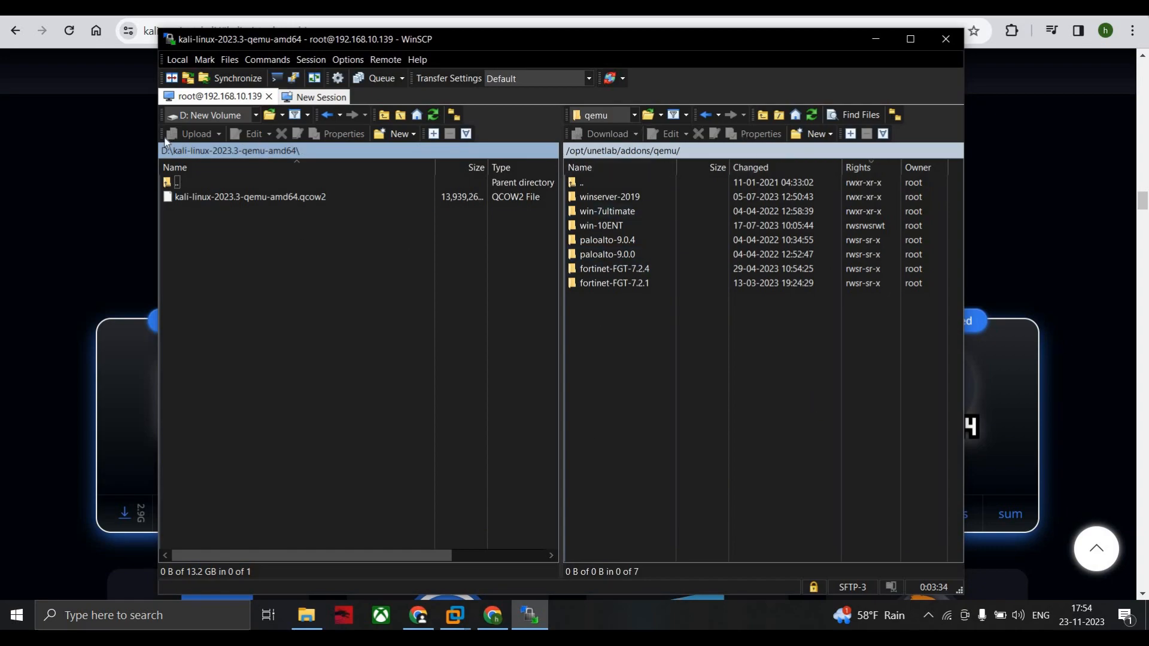
click(256, 116)
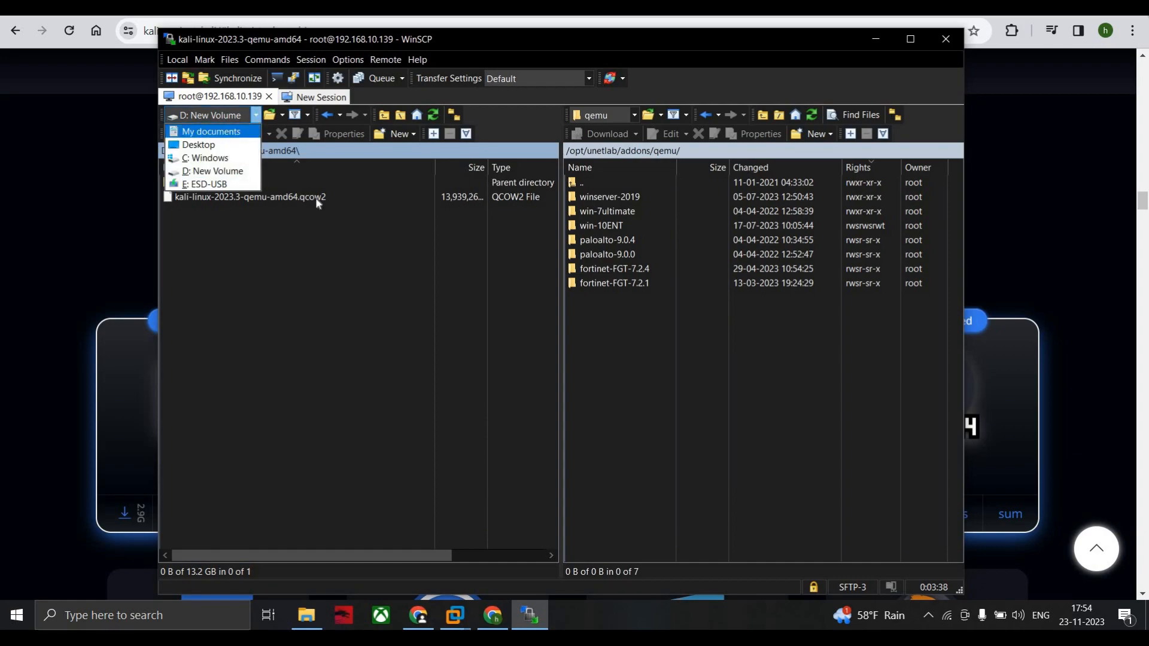
click(205, 173)
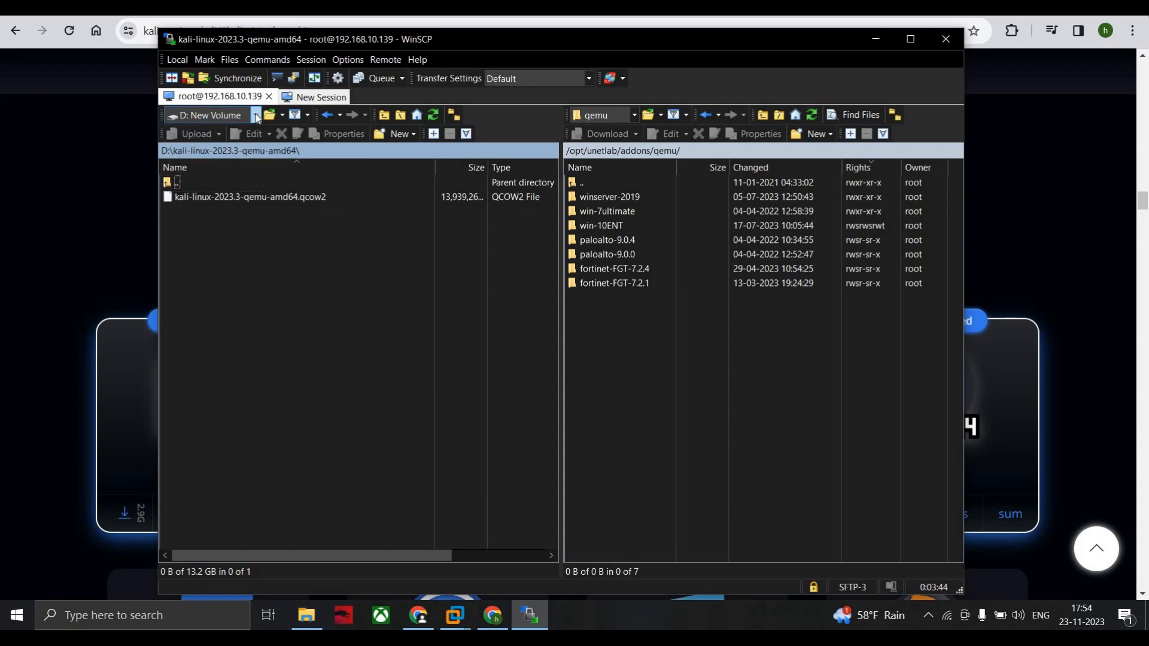
click(175, 151)
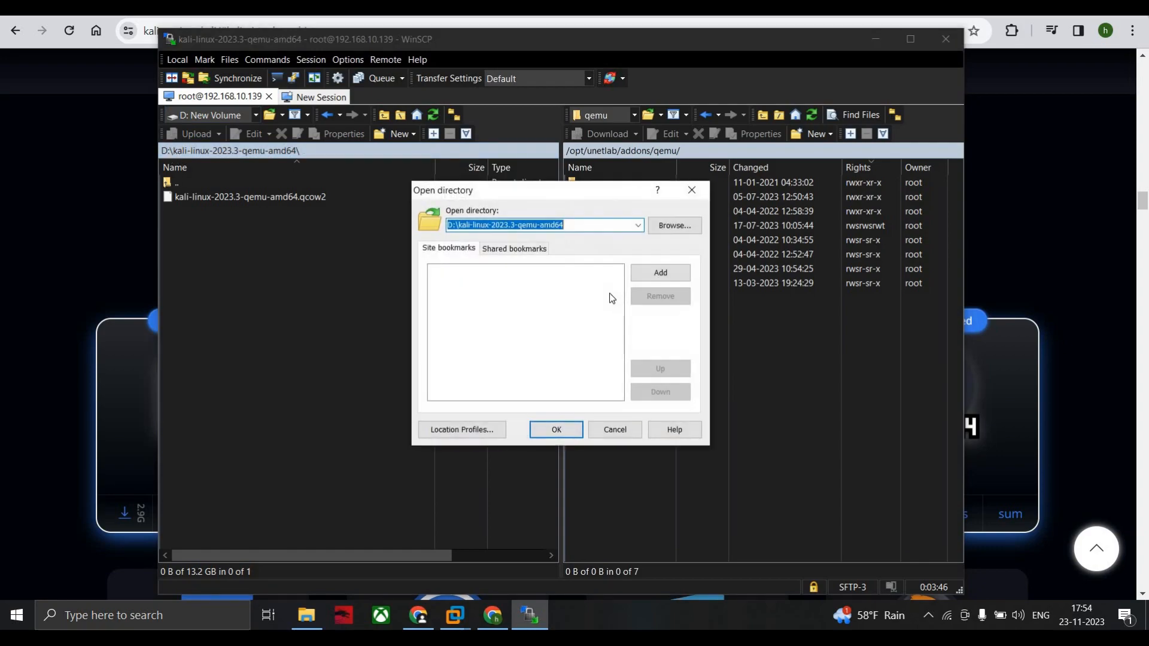
click(691, 191)
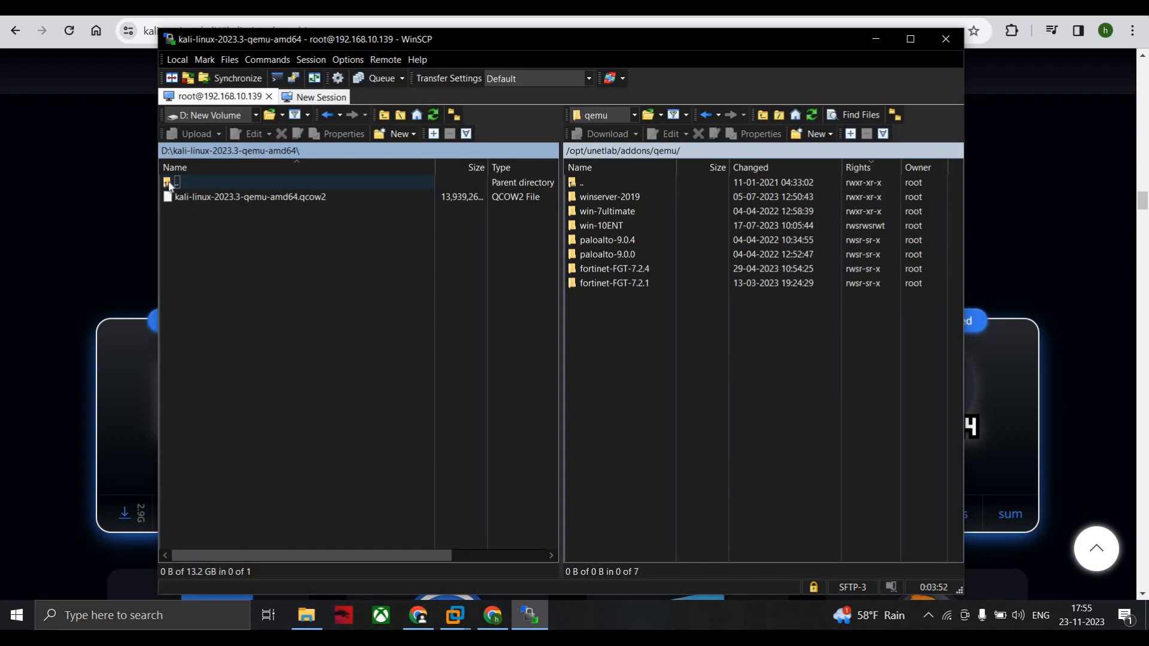
double_click(169, 184)
click(197, 311)
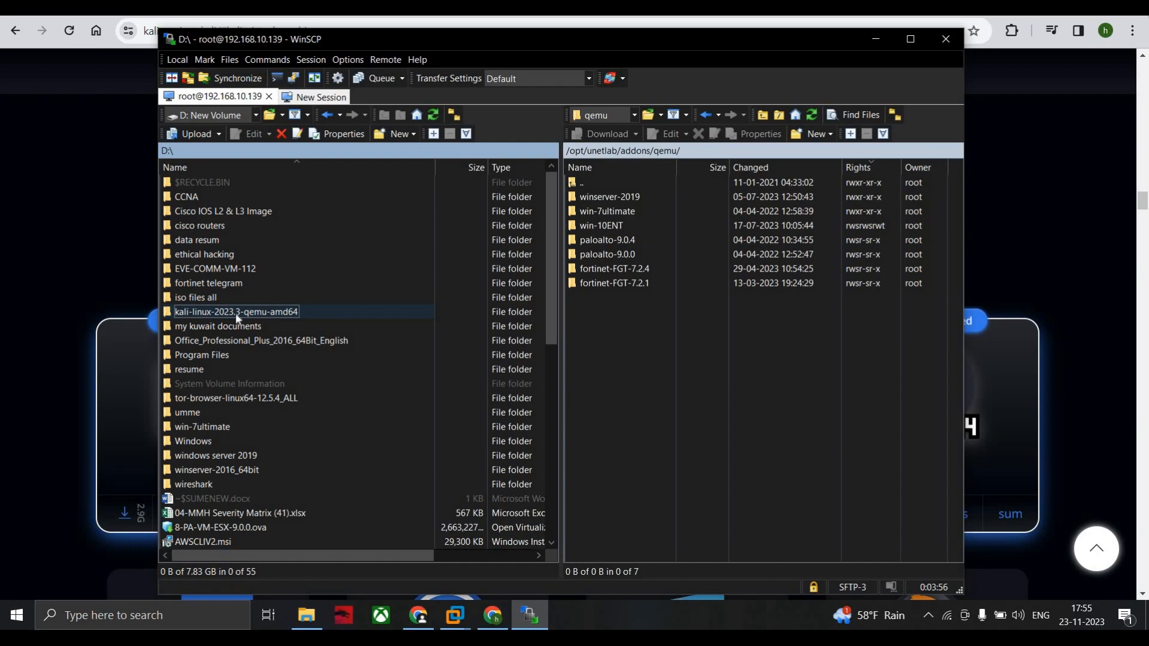
double_click(273, 313)
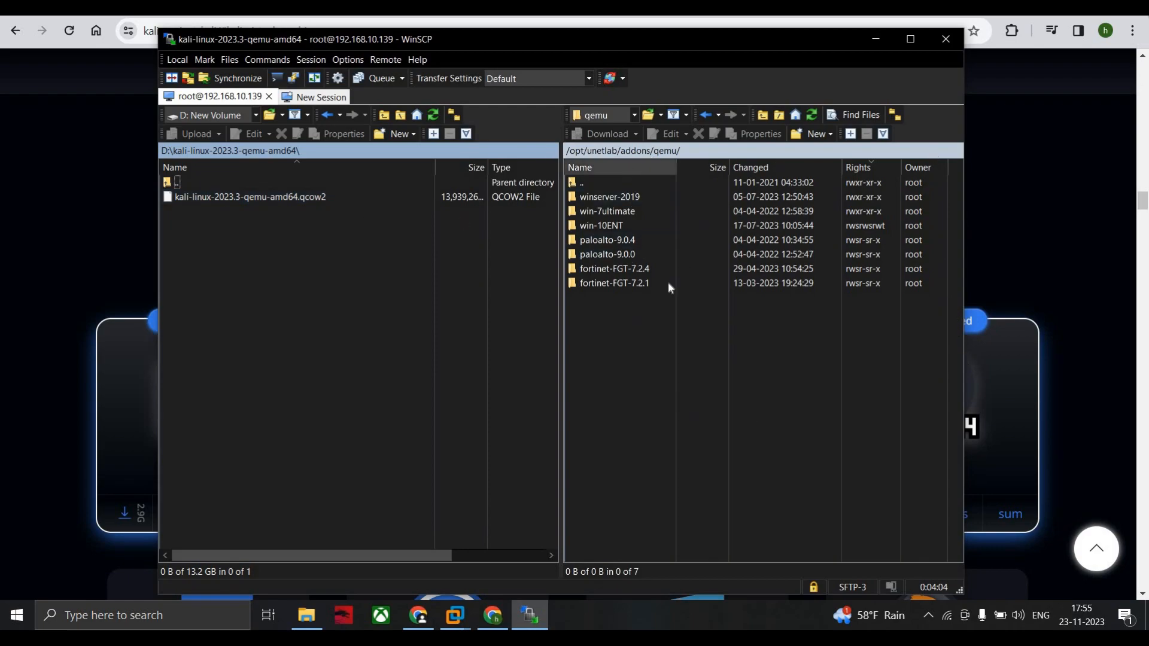
right_click(625, 336)
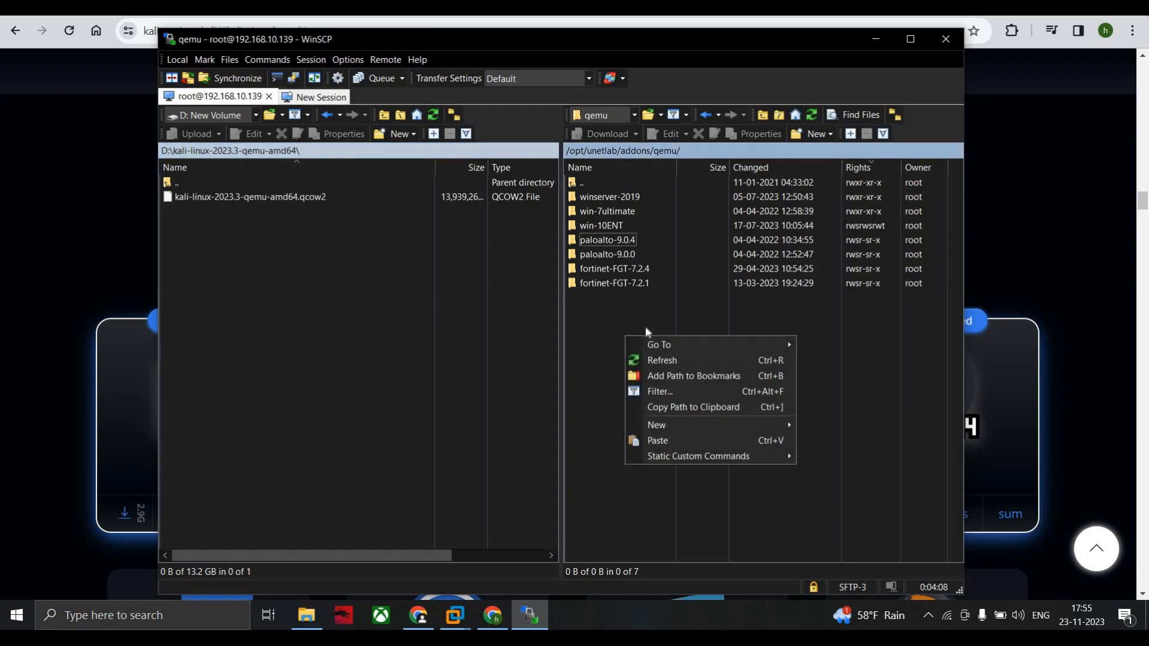
key(Escape)
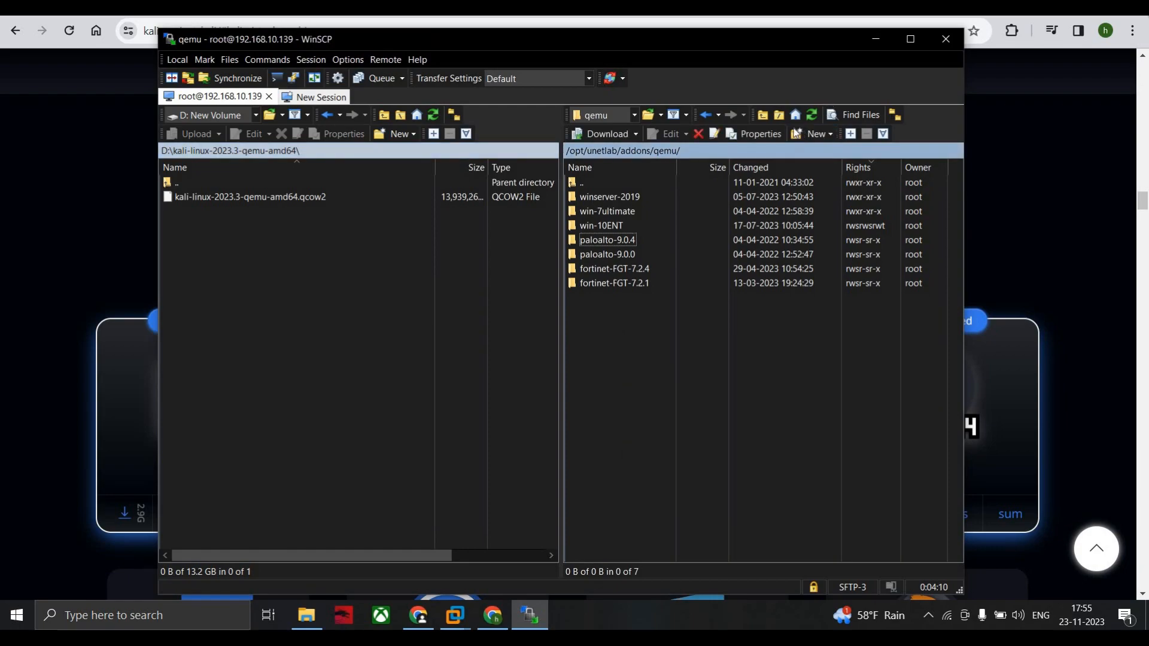
click(635, 117)
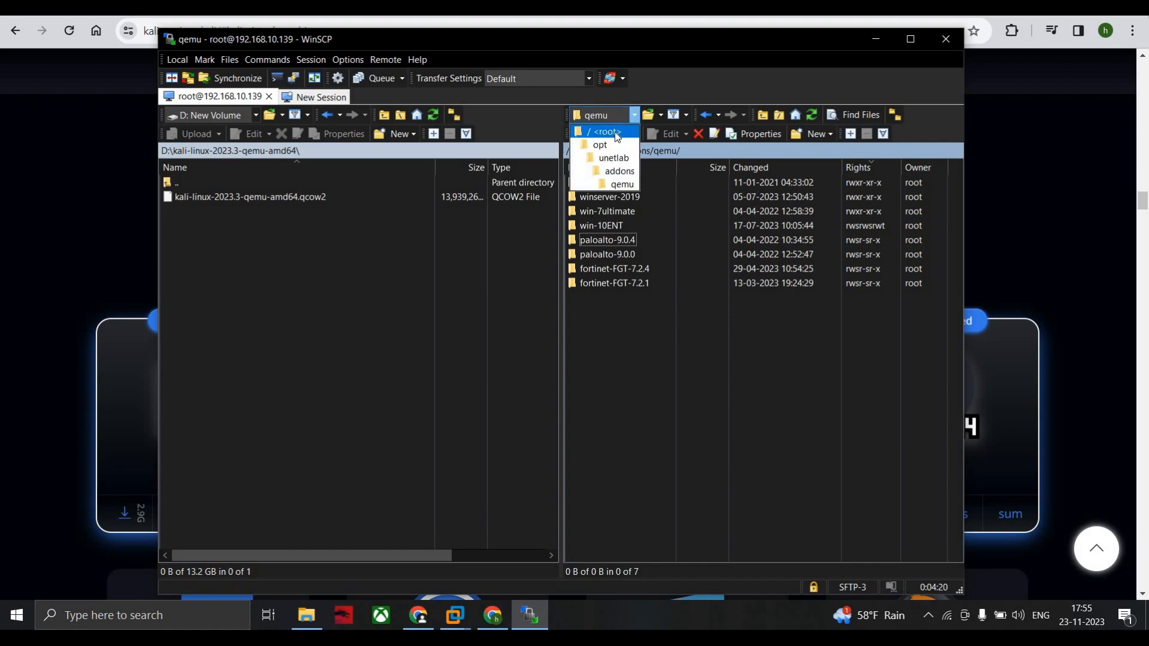
click(607, 132)
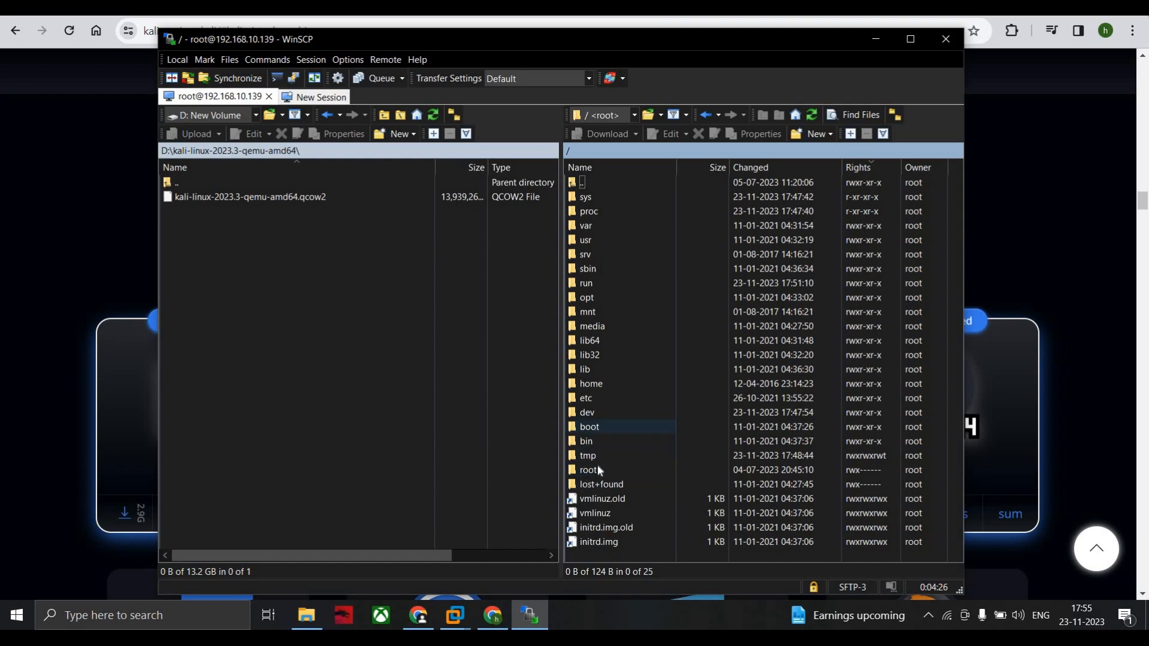
double_click(604, 297)
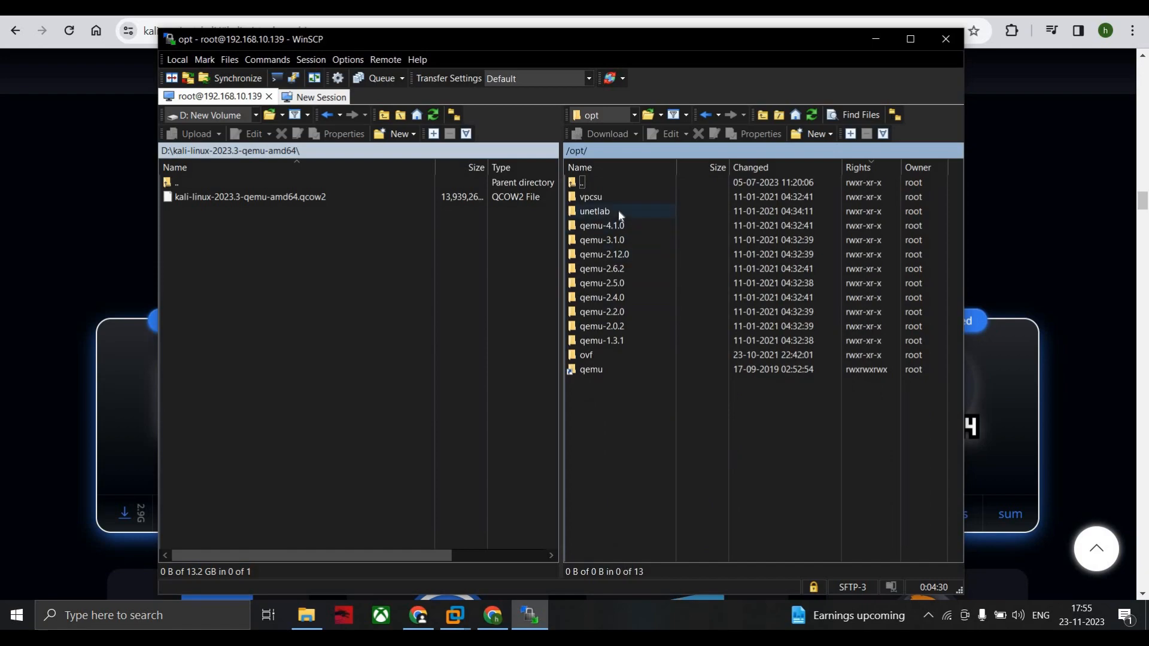
double_click(595, 211)
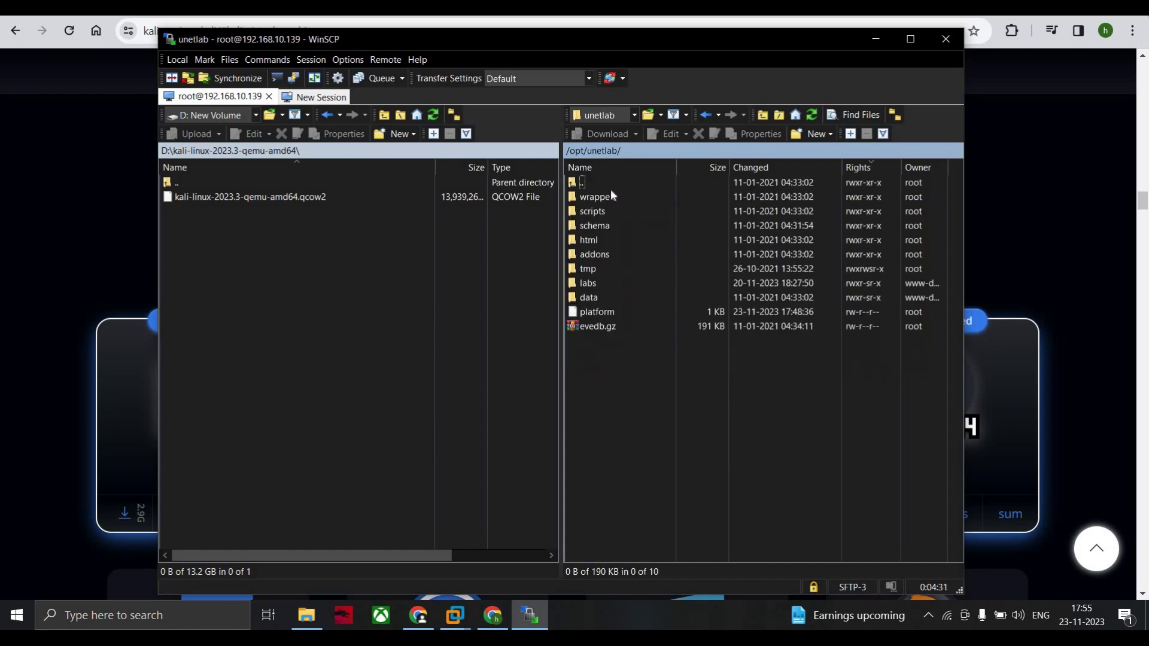
double_click(591, 253)
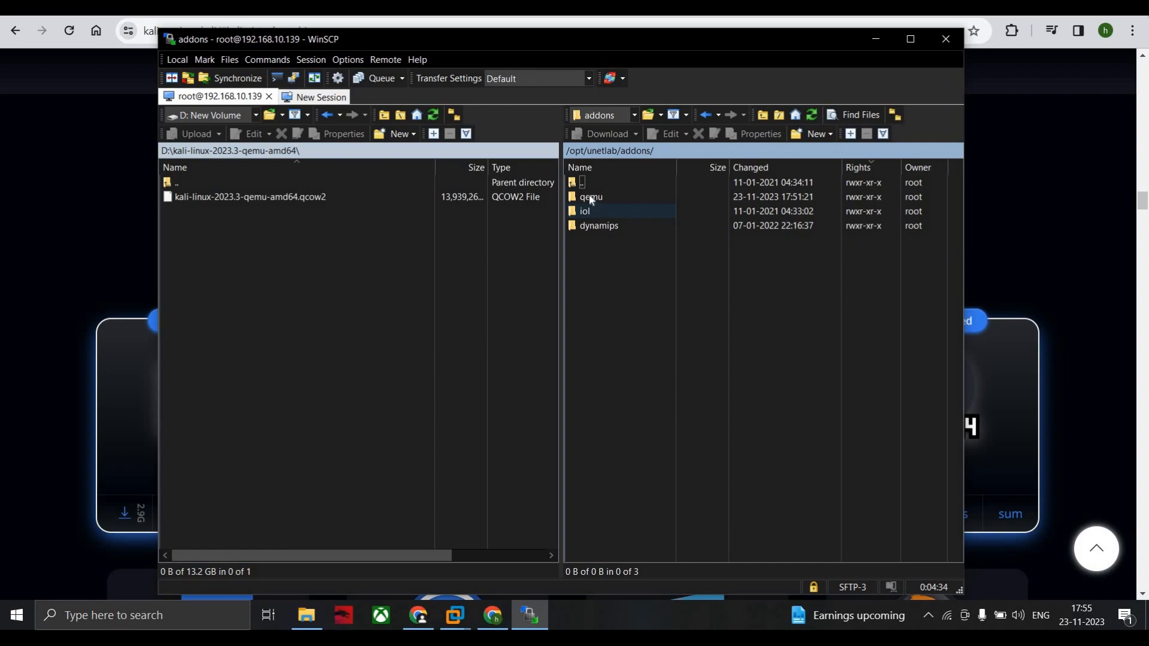
double_click(590, 199)
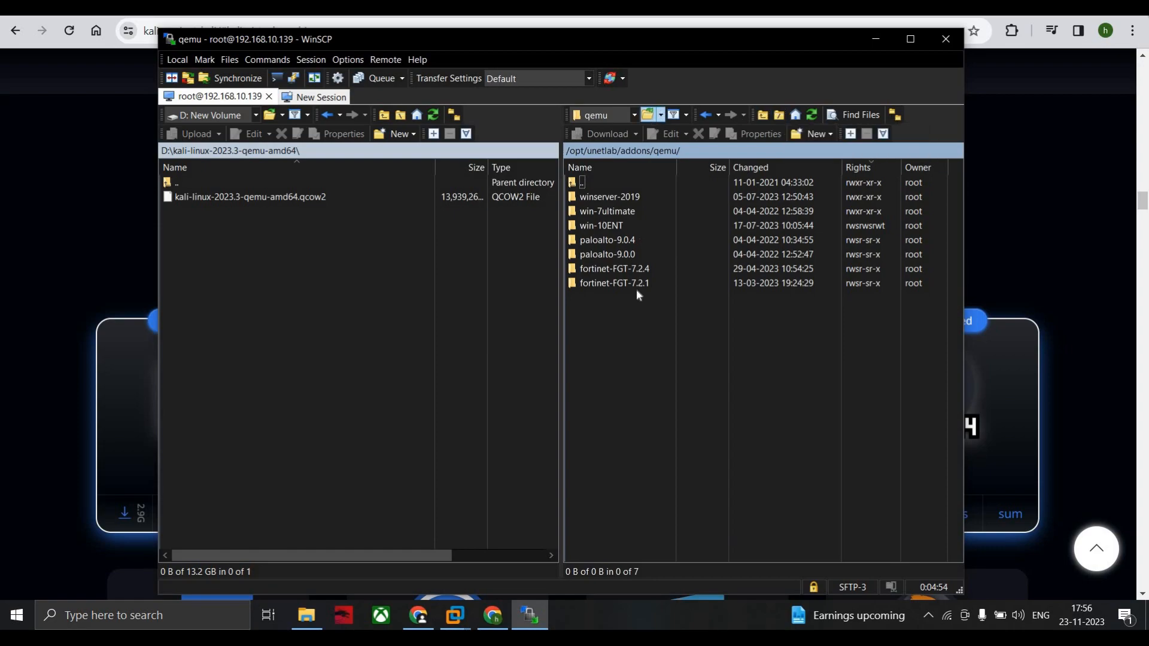
Create remote folder linux-kali with write for all plus Set GID and sticky bits
right_click(619, 350)
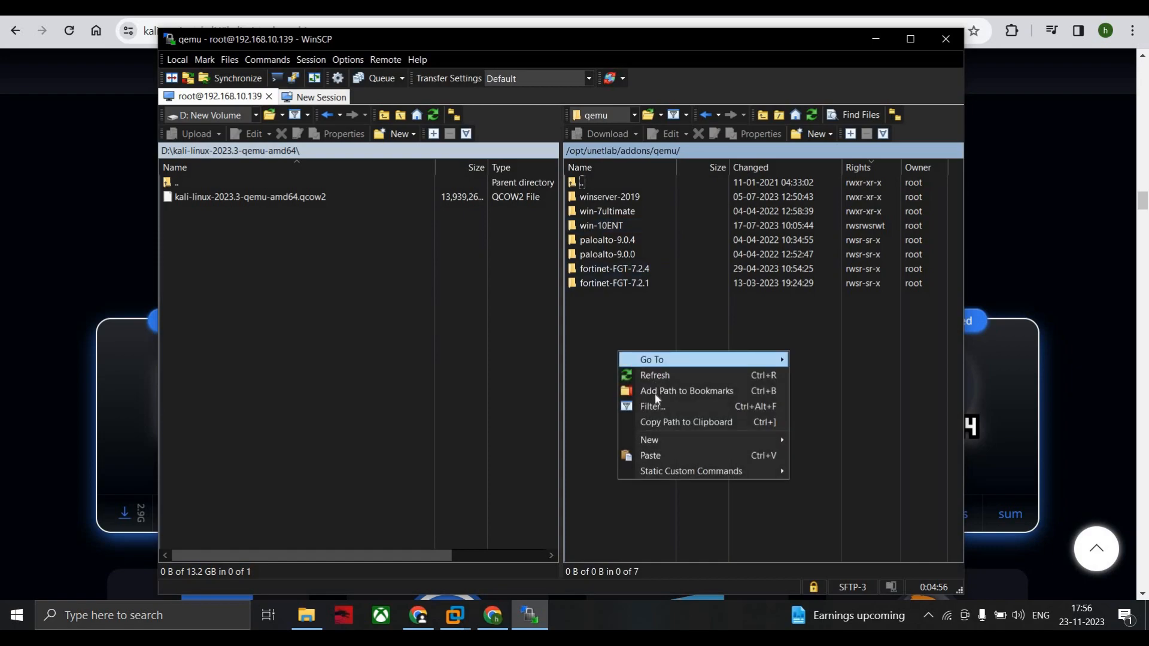
mouse_move(650, 440)
click(820, 456)
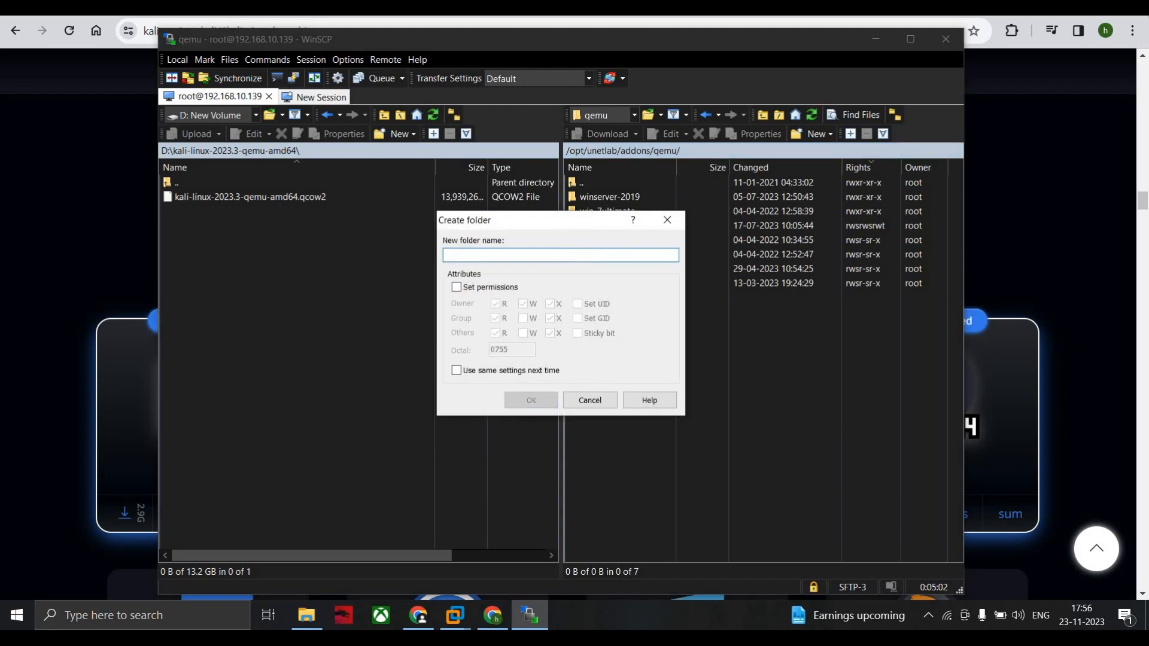
text(linux-kali)
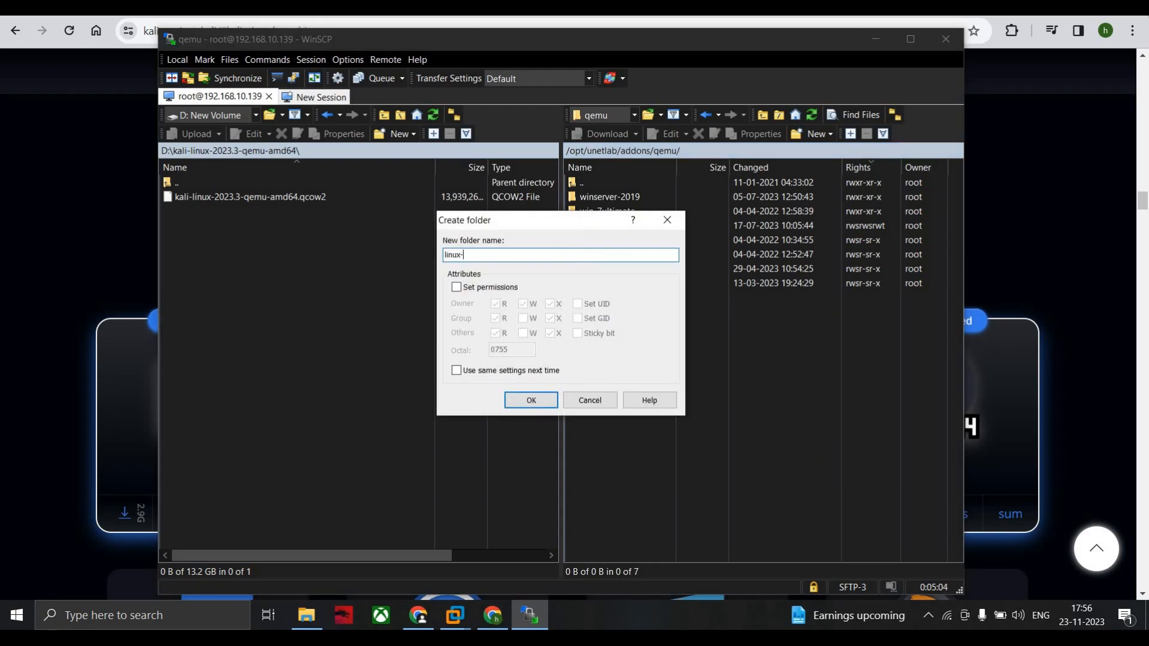
click(457, 288)
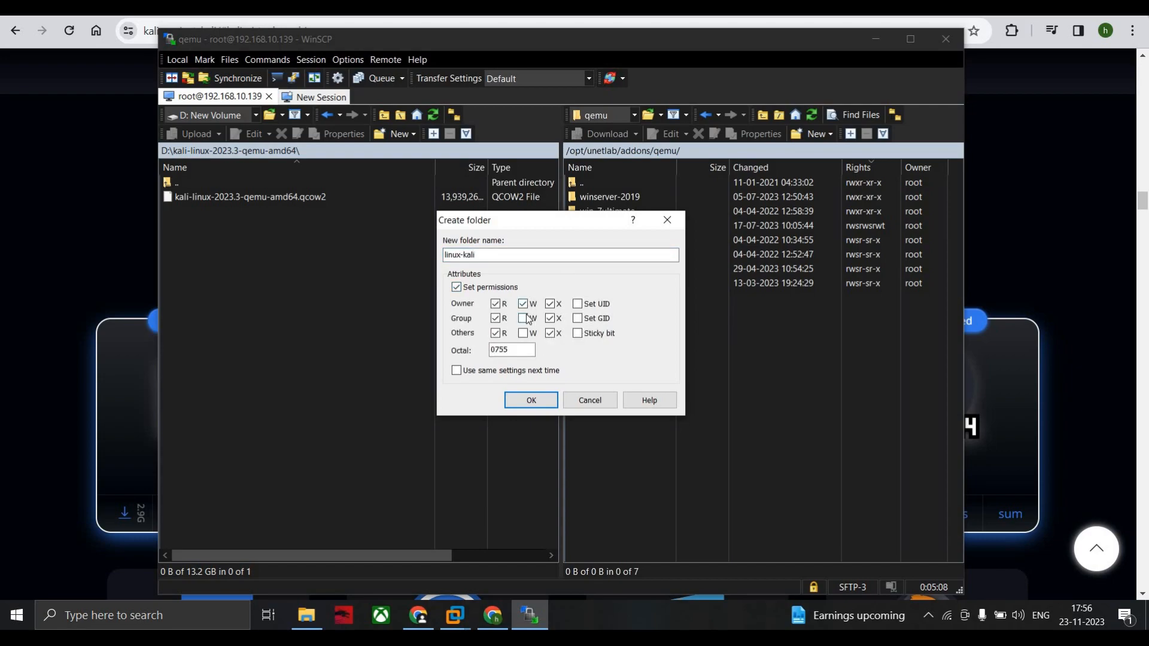
click(525, 319)
click(525, 333)
click(578, 333)
click(577, 319)
click(530, 401)
click(617, 335)
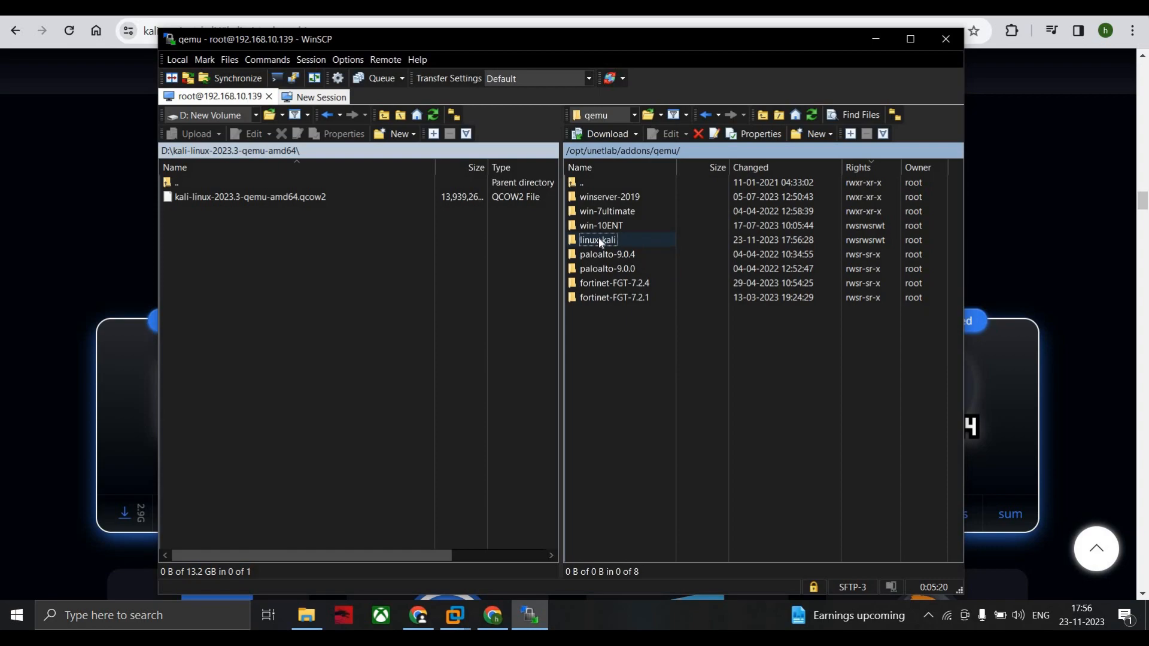
Drag kali-linux-2023.3-qemu-amd64.qcow2 into the remote linux-kali folder and let the 13.2 GB upload finish
double_click(599, 238)
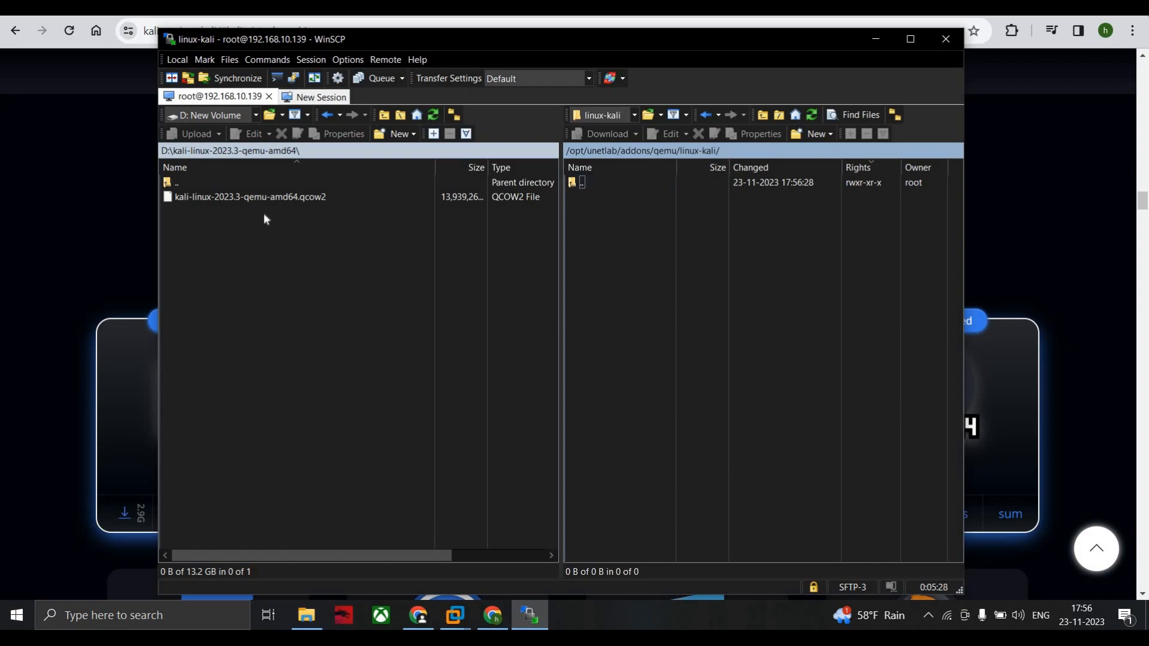
click(293, 198)
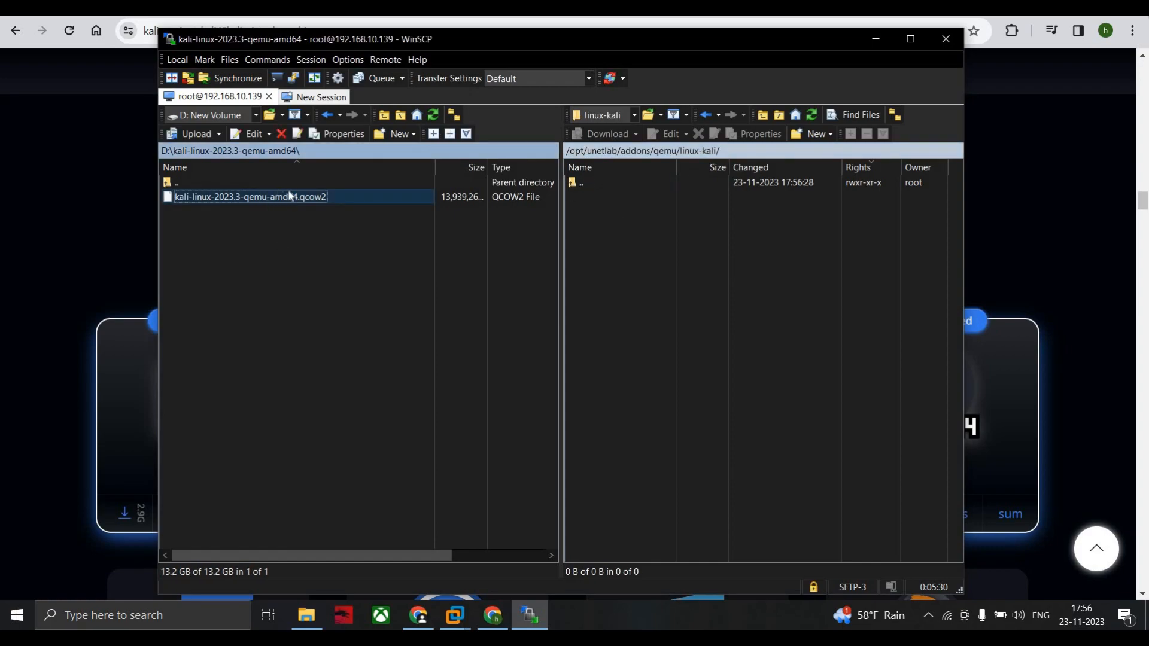
drag(280, 204, 614, 240)
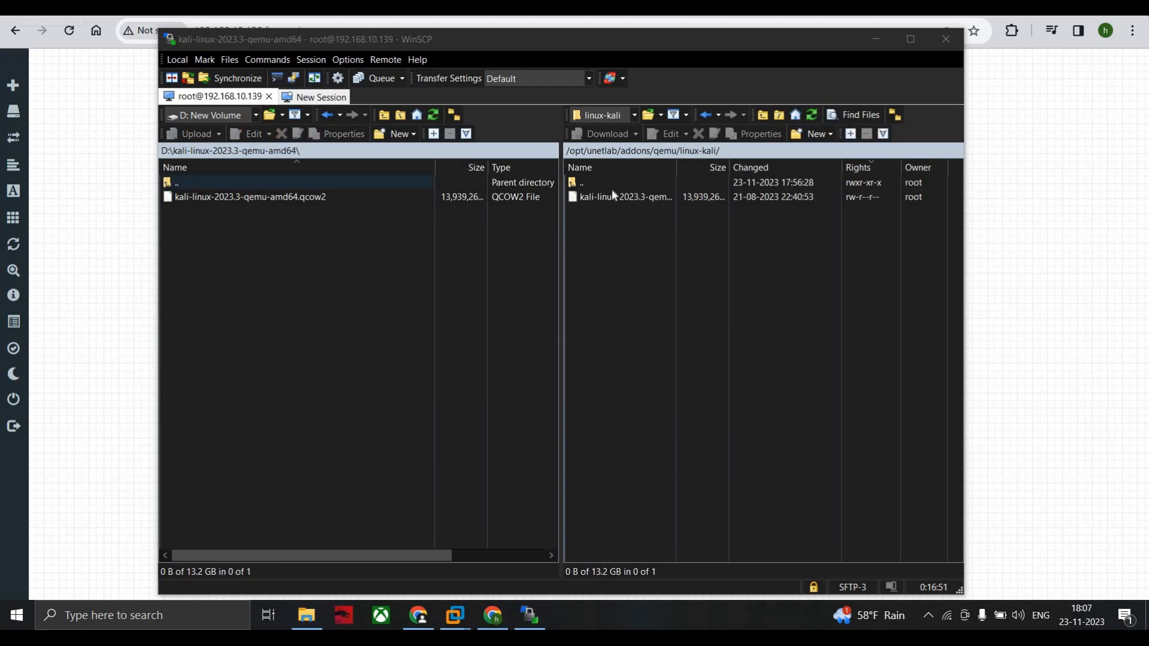
click(324, 198)
Rename the uploaded Kali qcow2 image on the server to virtioa.qcow2
click(647, 199)
right_click(647, 198)
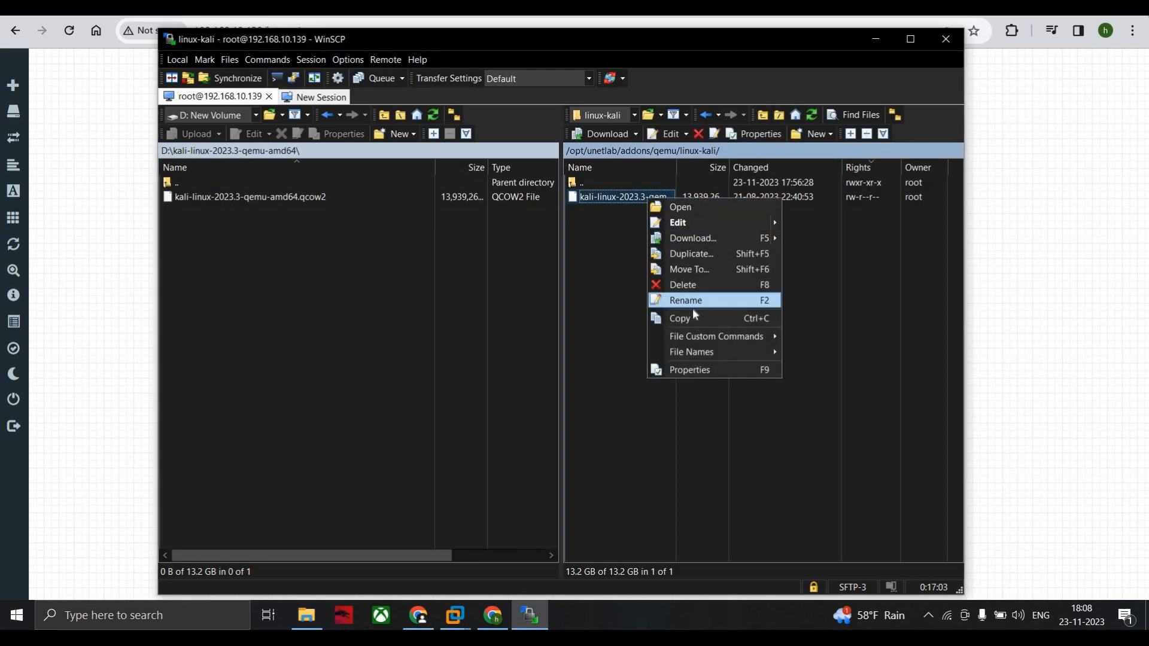
click(691, 300)
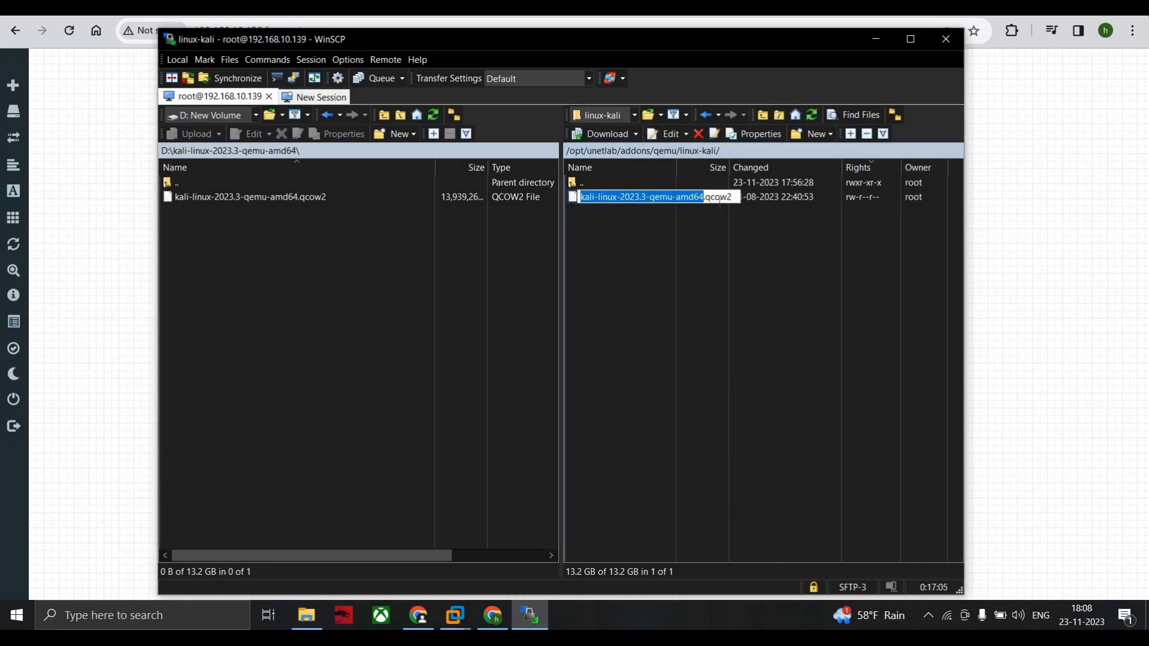
key(BackSpace)
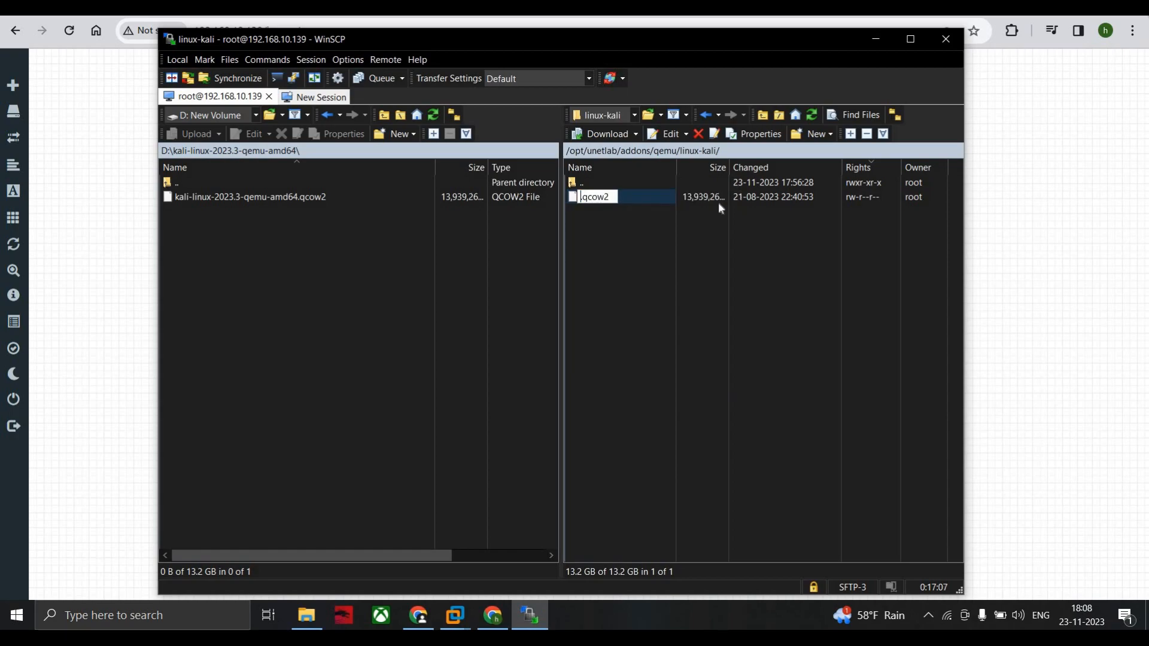
text(virt)
text(ioa)
click(626, 232)
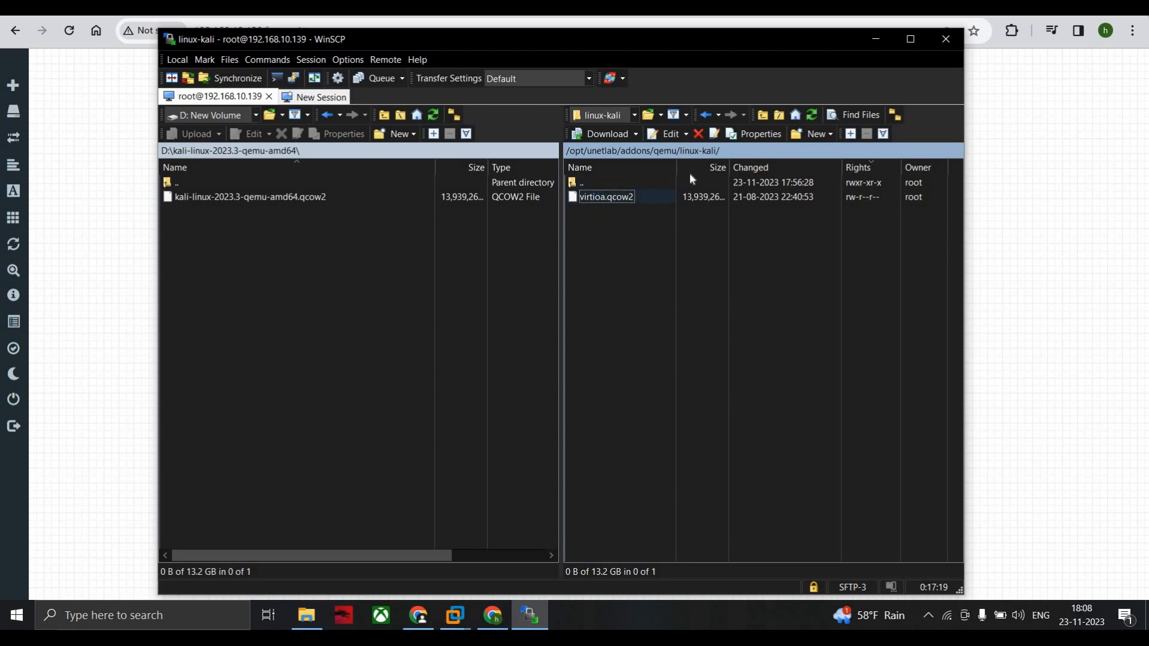
click(597, 197)
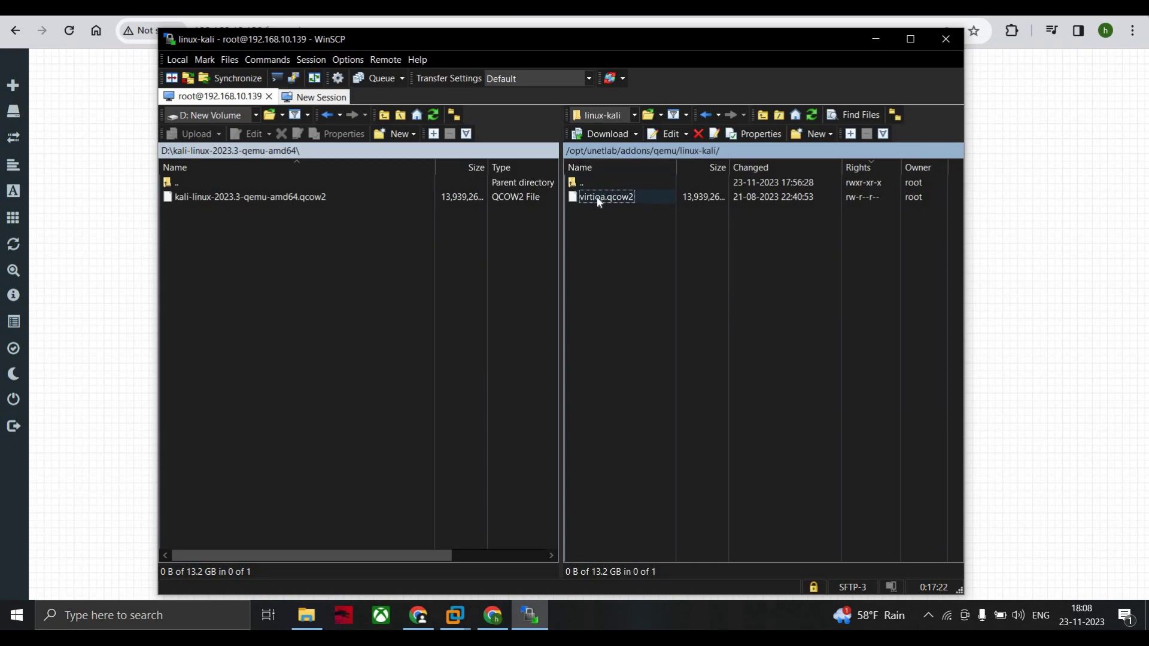
In virtioa.qcow2 Properties, tick every permission box including Set UID, Set GID and sticky (7777)
right_click(631, 195)
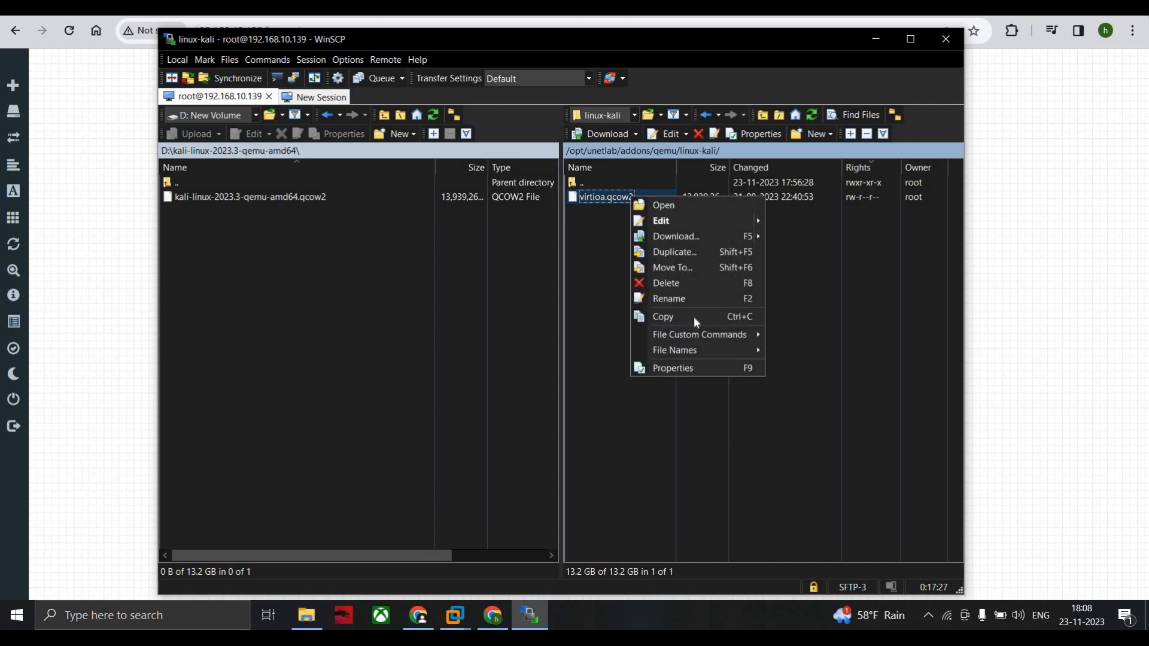
click(692, 373)
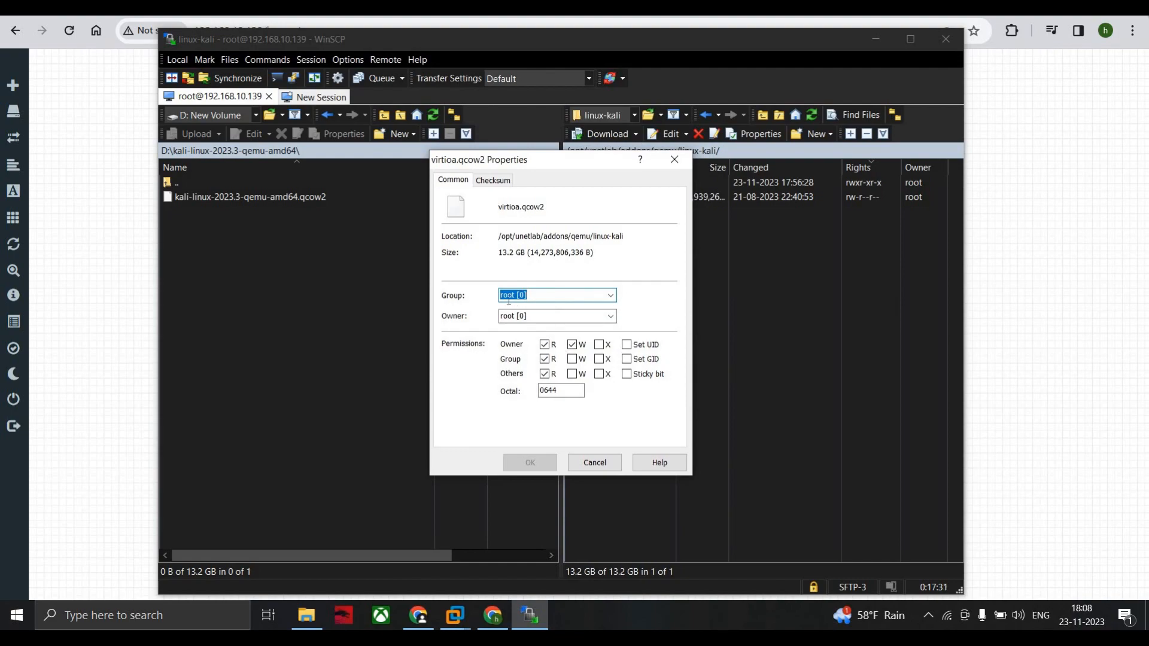
click(573, 359)
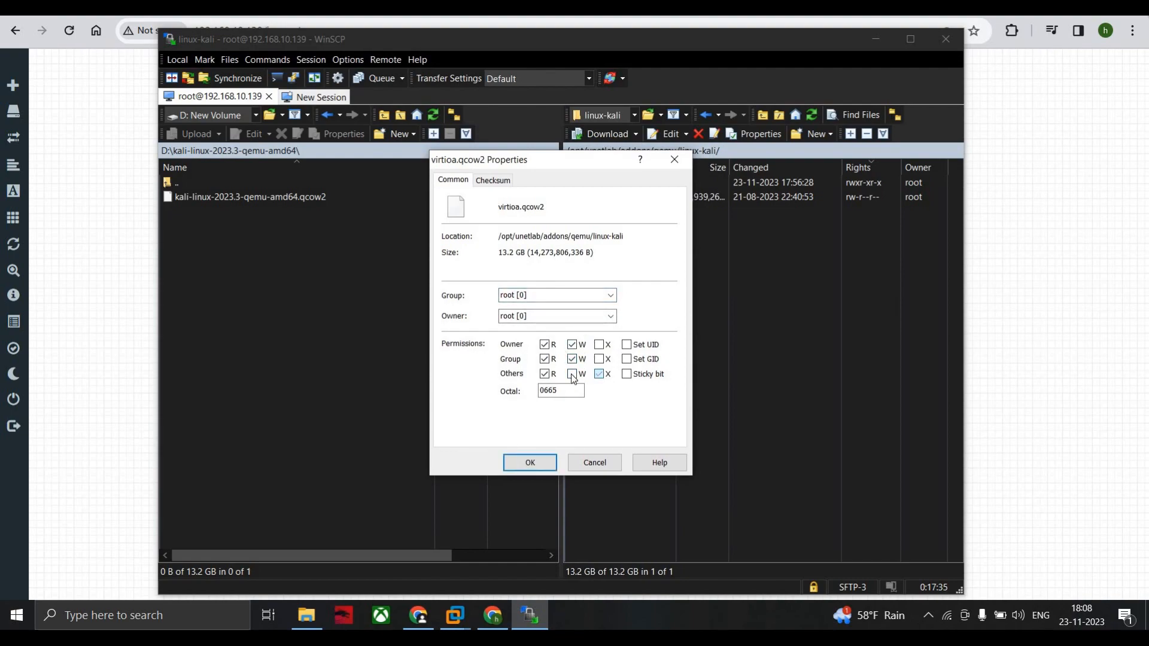
click(572, 374)
click(600, 359)
click(626, 345)
click(626, 359)
click(627, 374)
click(529, 463)
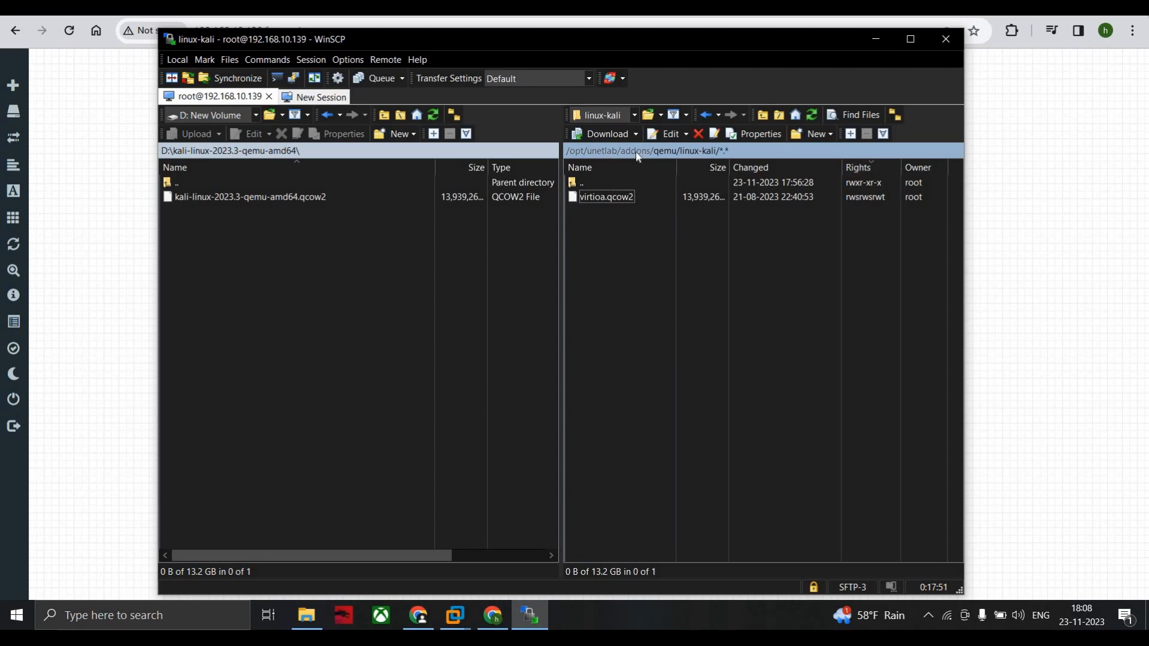
Close the current lab and create a new lab named 'new kali linux lab'
click(879, 39)
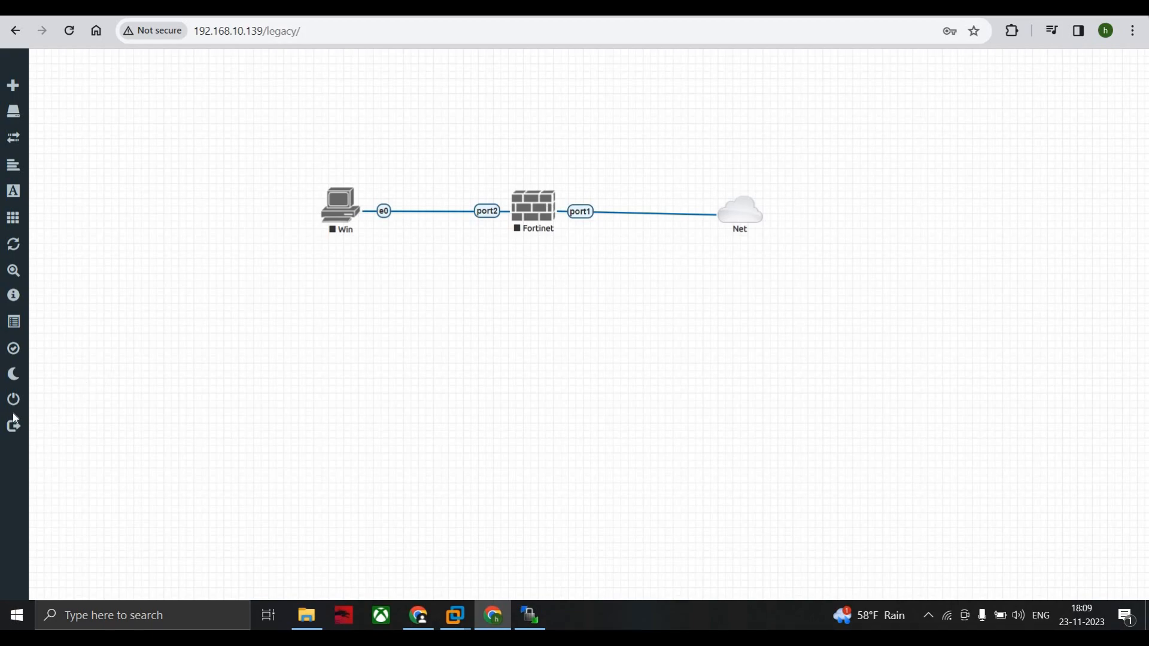
mouse_move(14, 400)
click(60, 404)
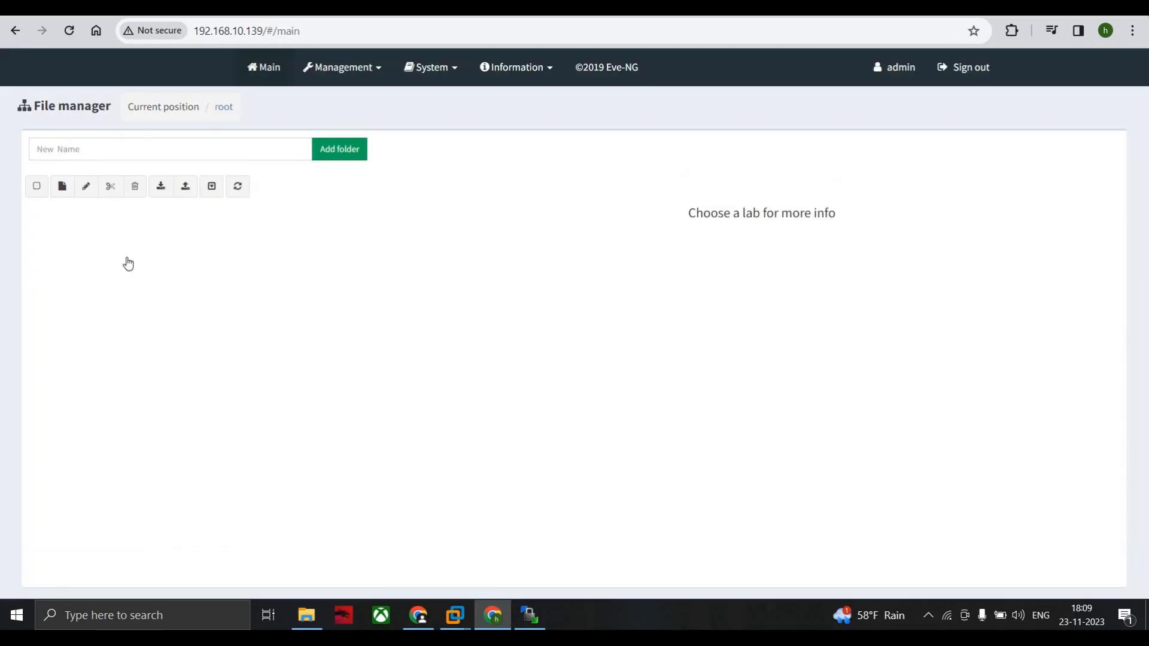
click(63, 186)
click(162, 174)
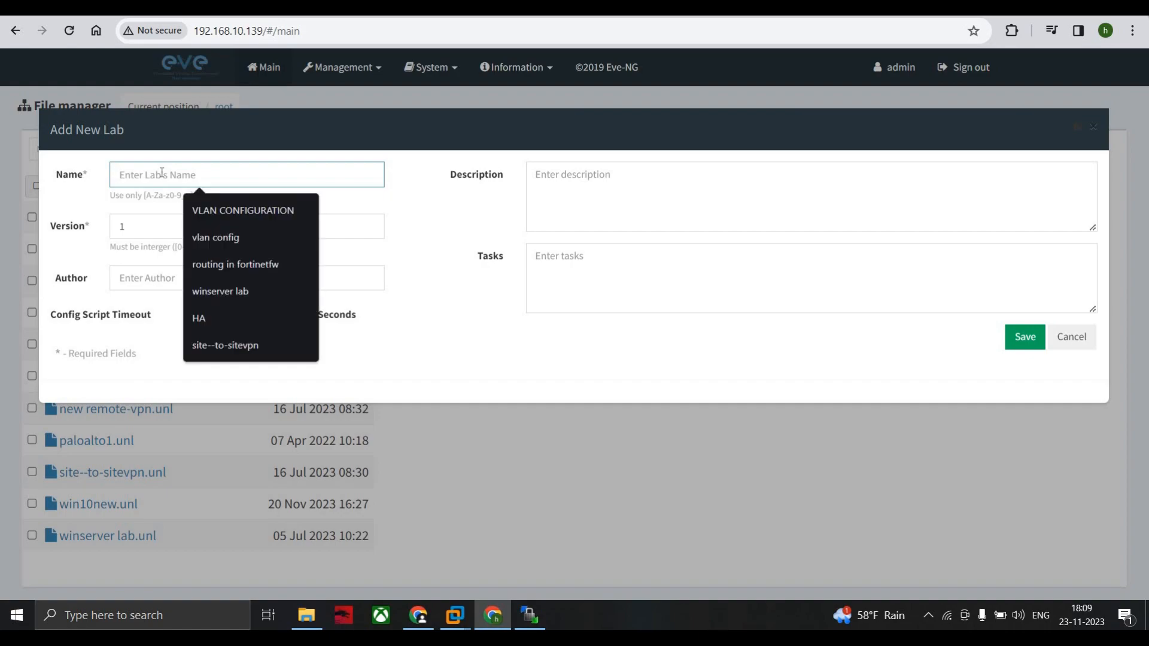
text(new kali linux lab)
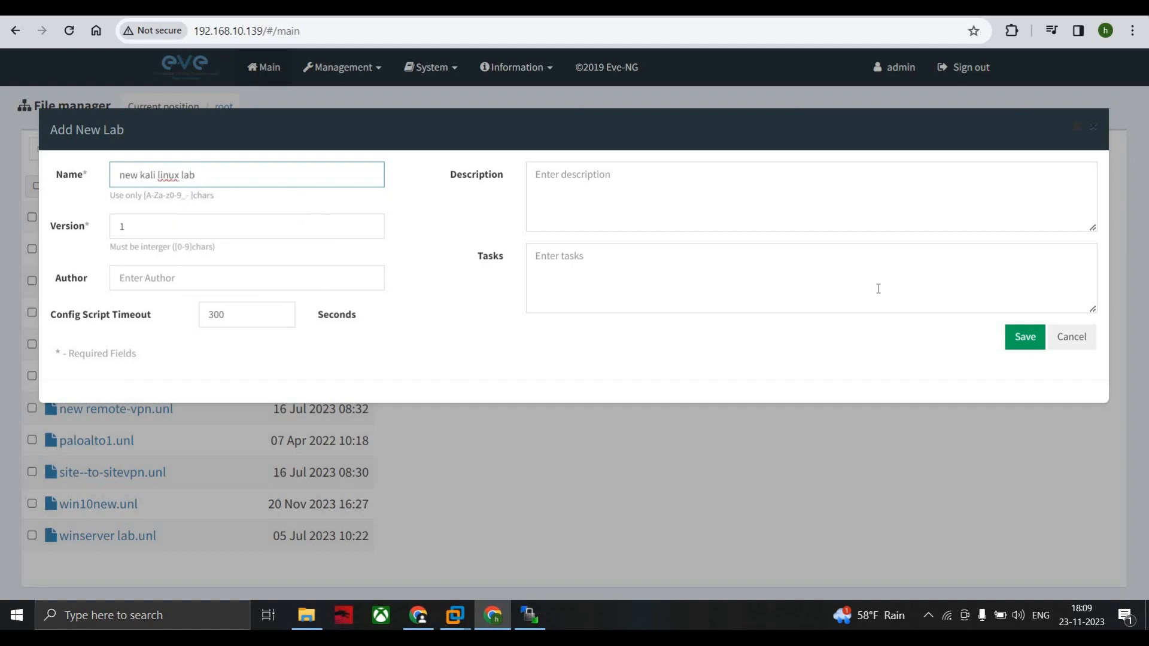
click(1025, 337)
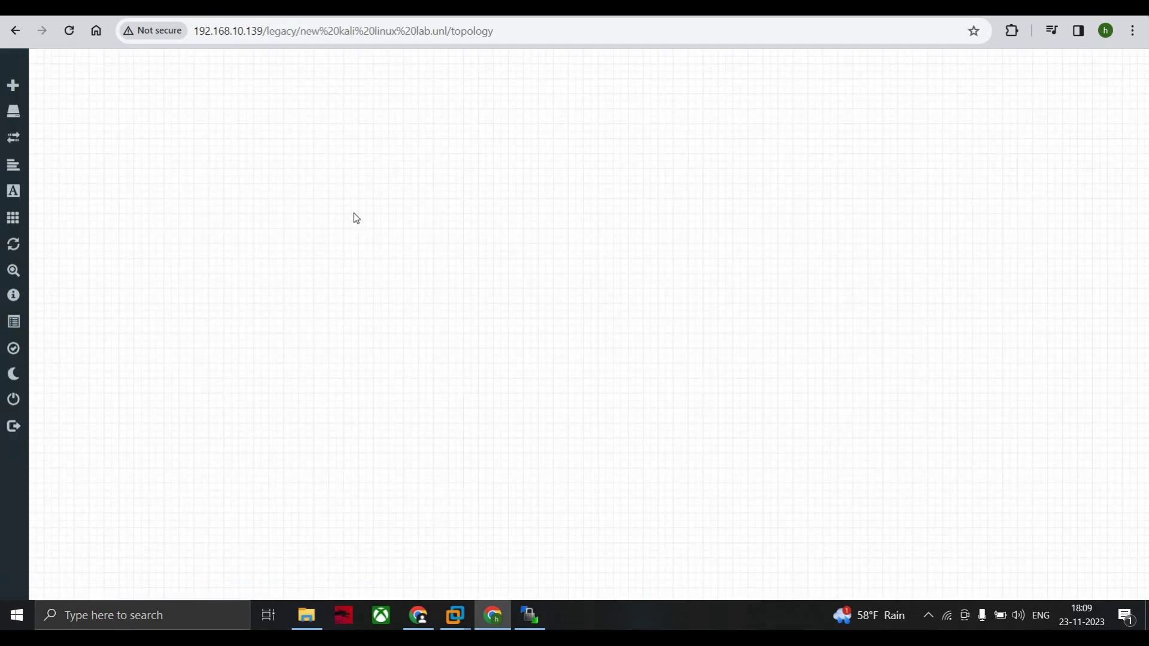
Add a node from the canvas menu using the Linux template with the linux-kali image
right_click(354, 212)
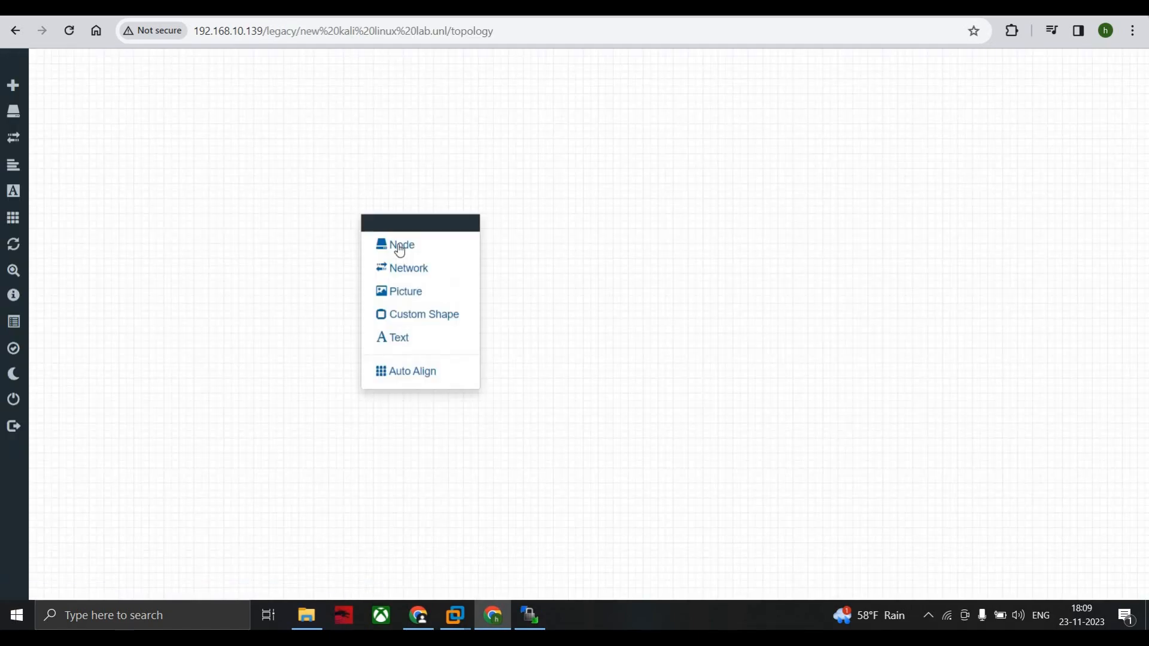
click(396, 244)
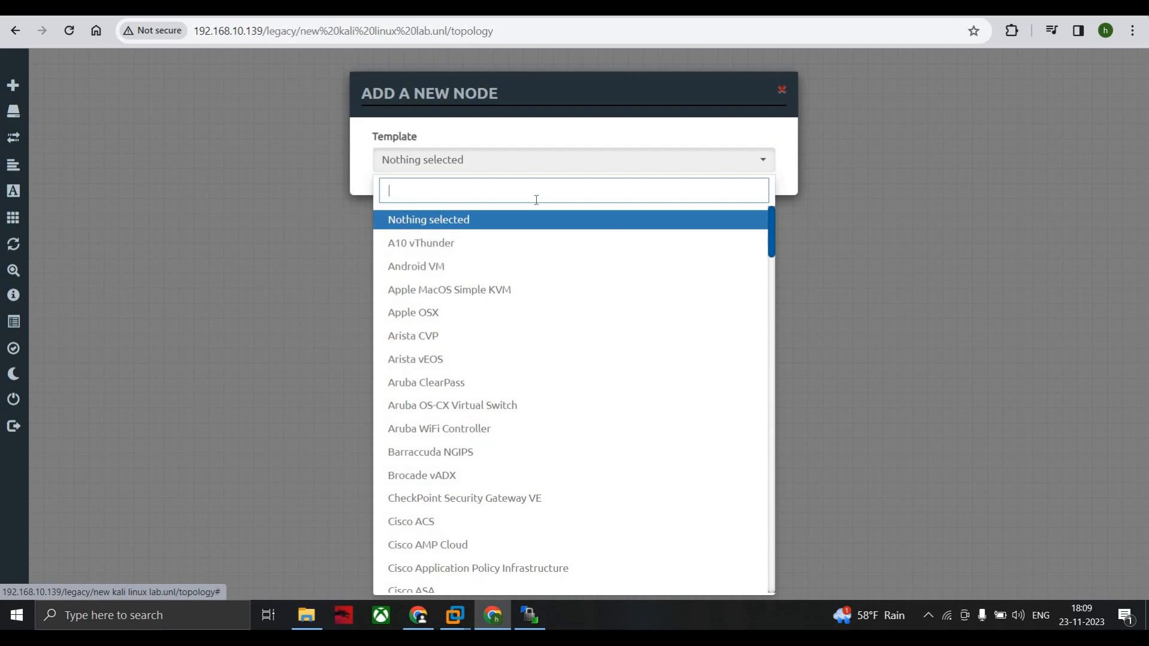
text(linu)
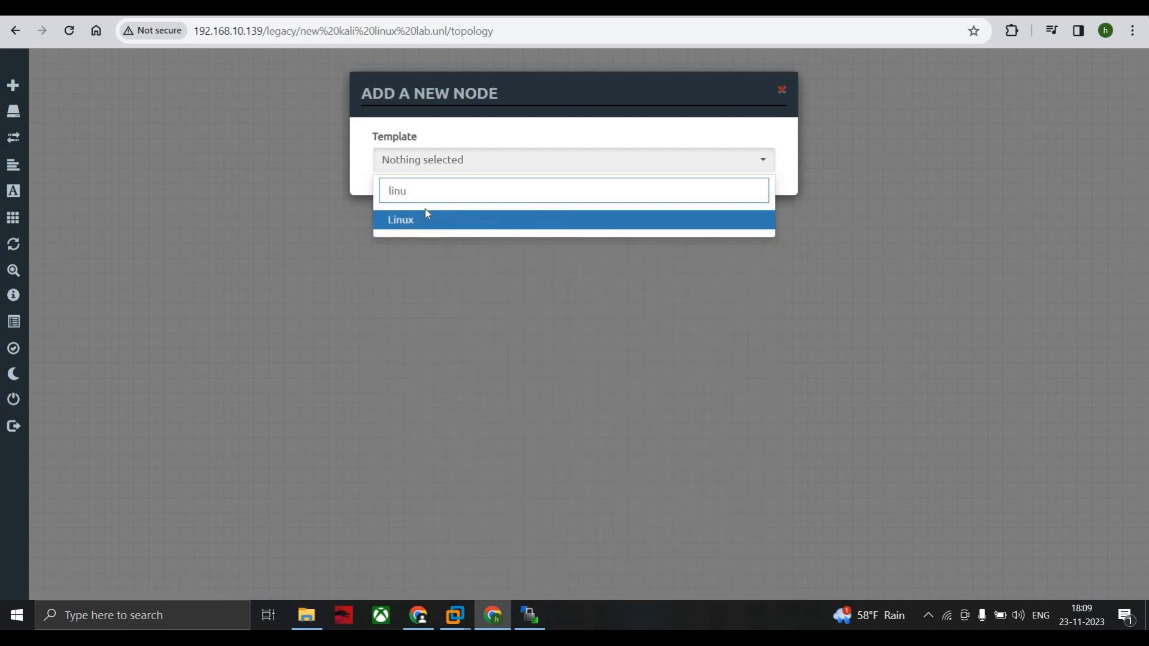
click(431, 224)
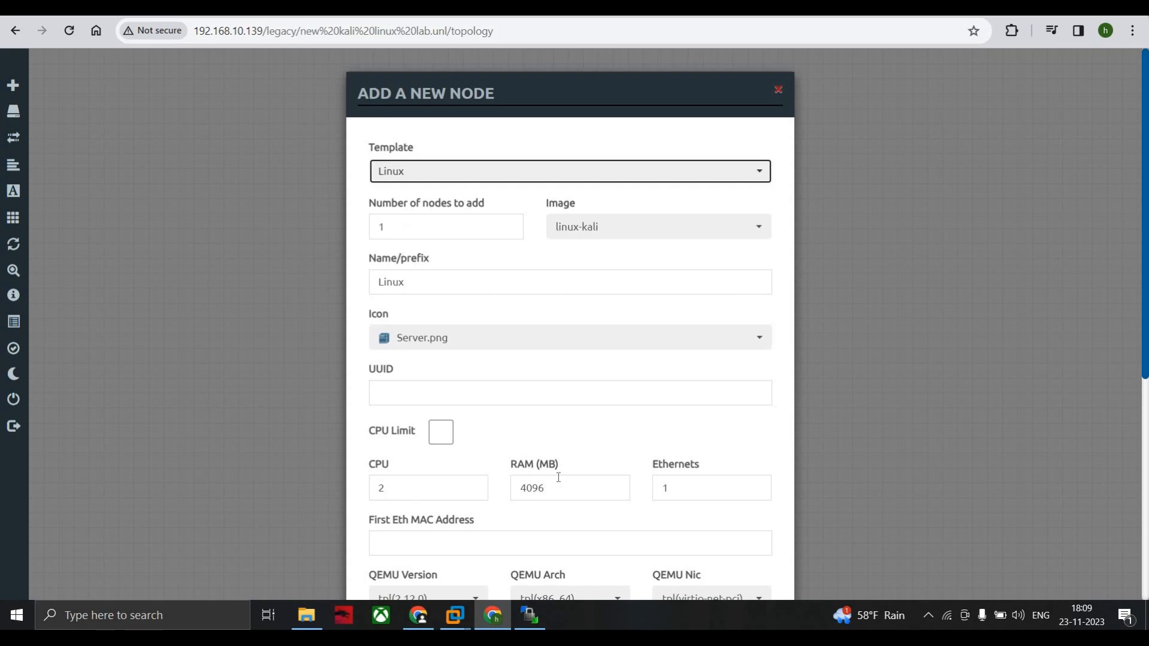
scroll(552, 424, down, 4)
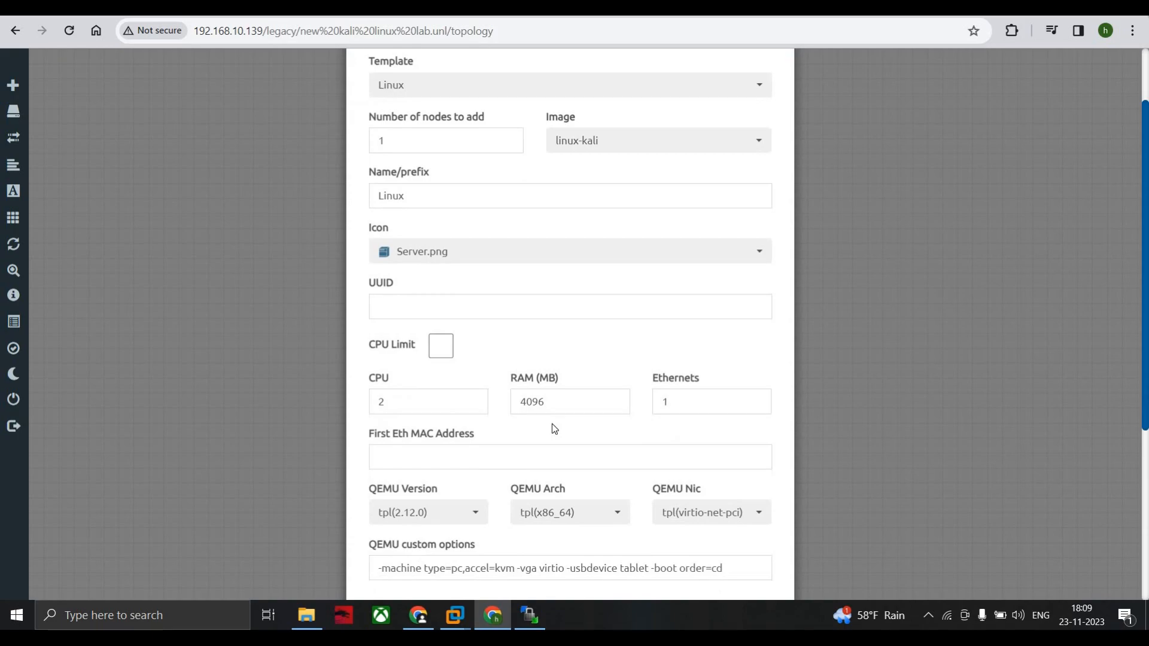
scroll(552, 423, down, 4)
scroll(552, 423, down, 3)
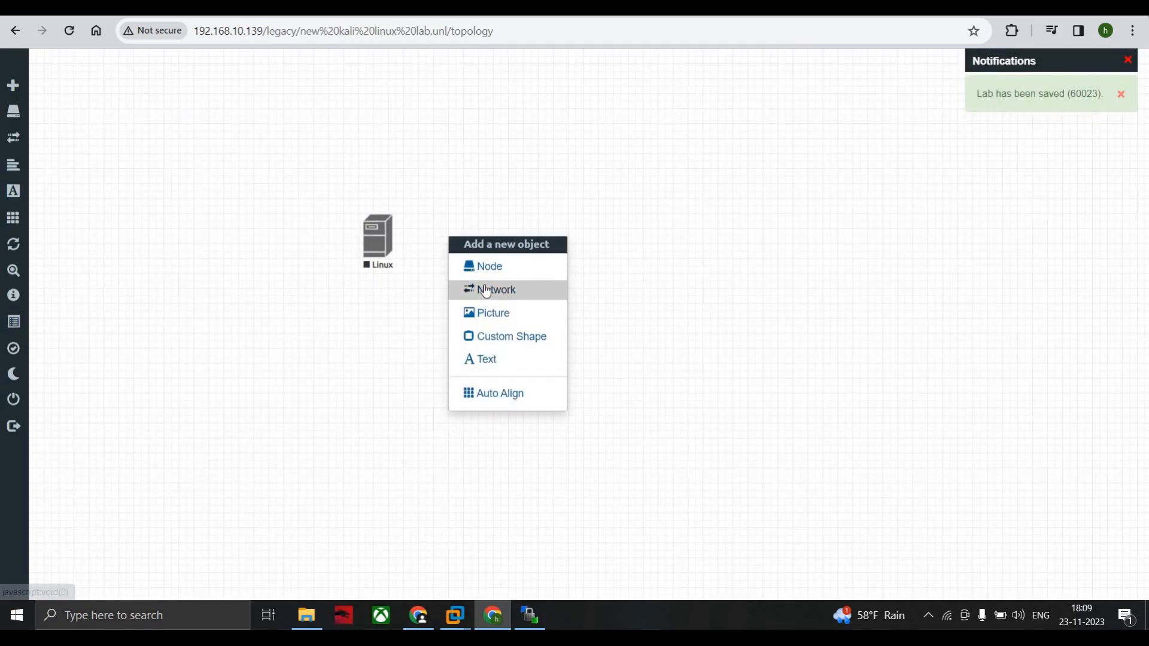
Create a Net network and link it to the Linux node's e0 interface
click(485, 288)
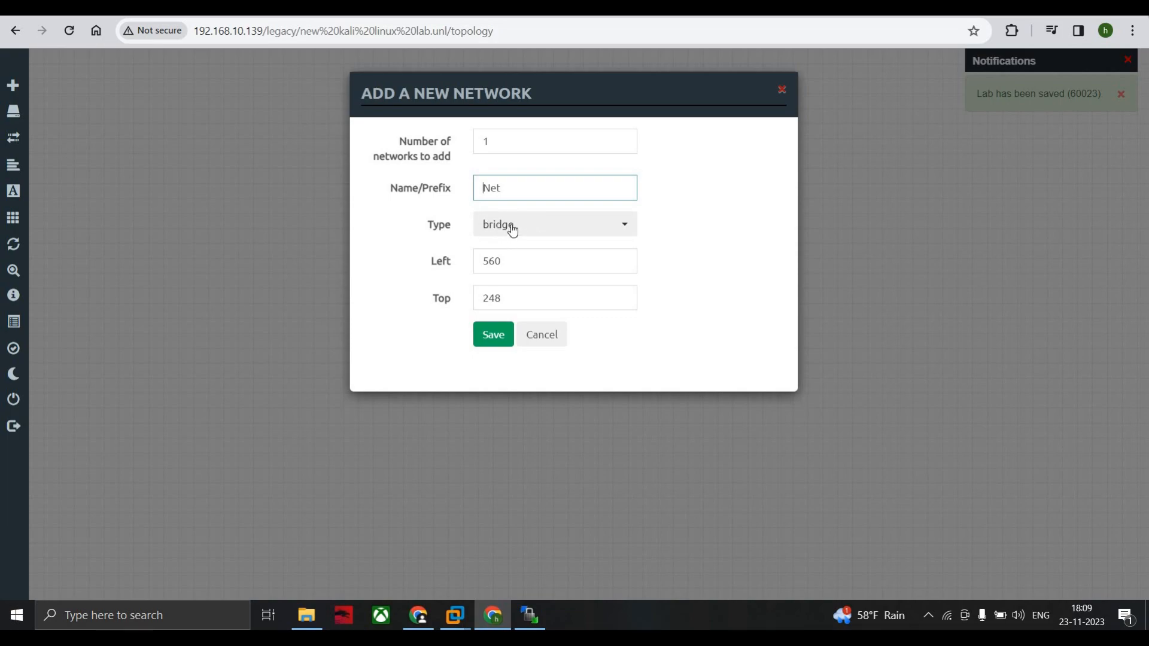
click(493, 337)
drag(467, 247, 590, 238)
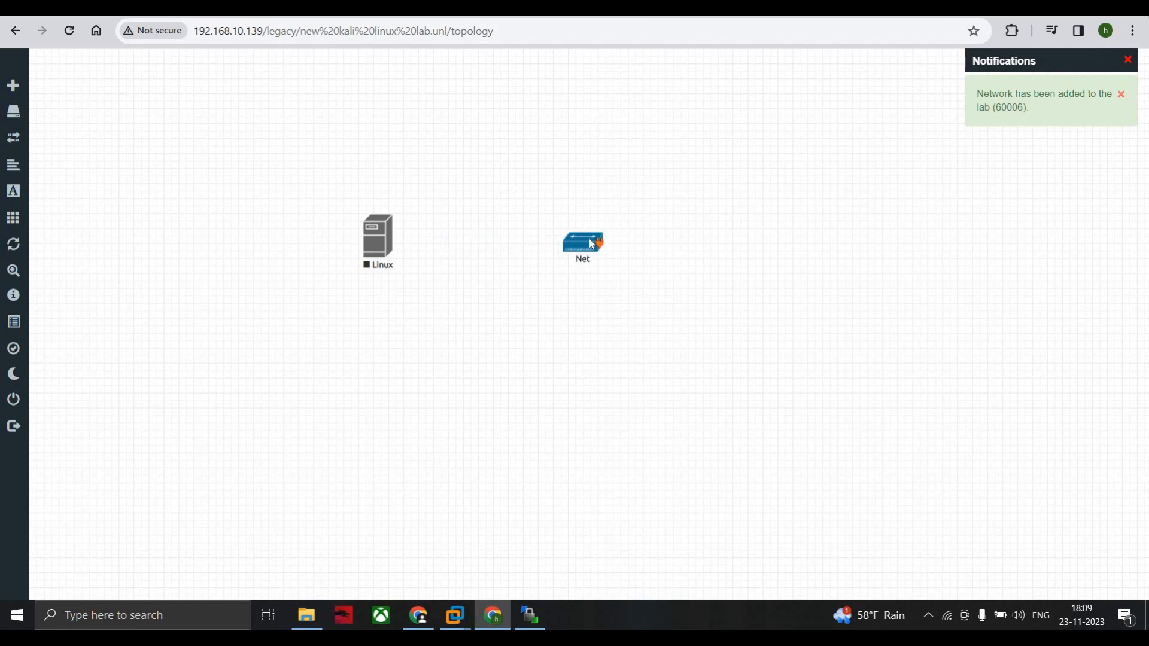
drag(599, 244, 381, 233)
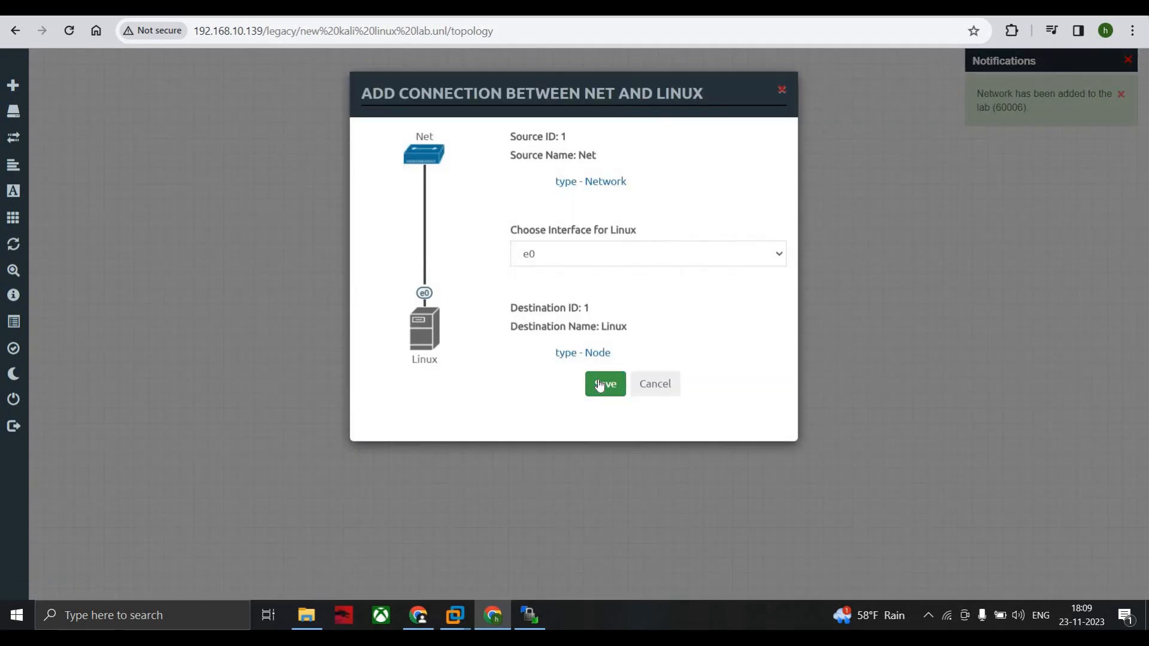
click(605, 383)
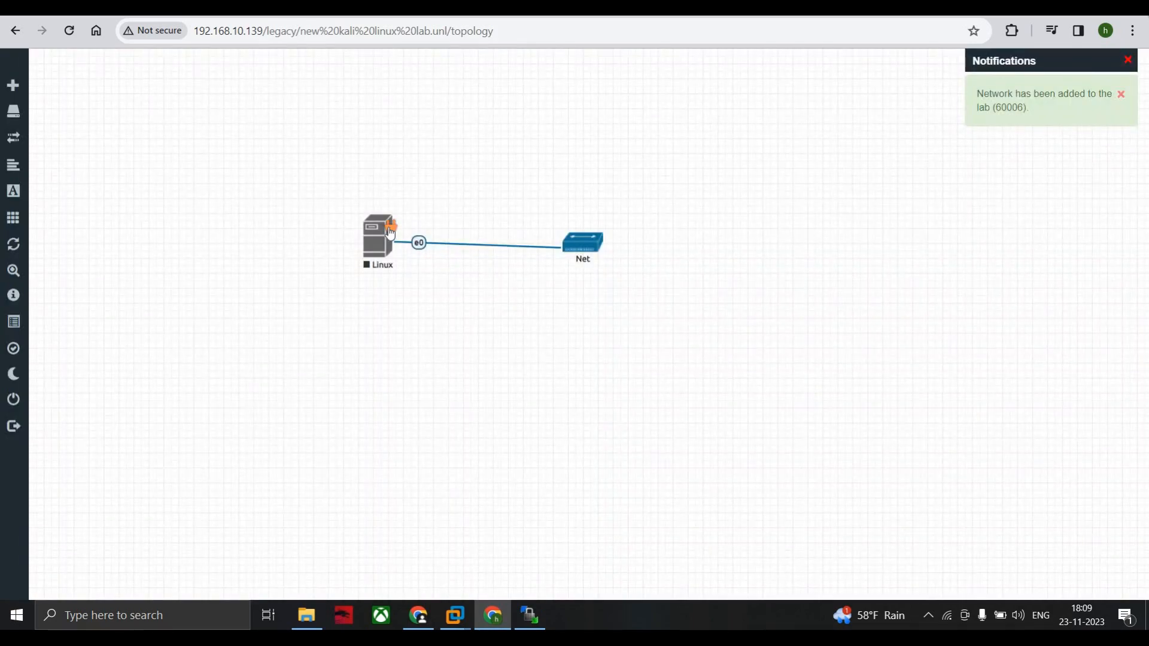
Start the Linux node from its context menu
right_click(392, 235)
click(427, 261)
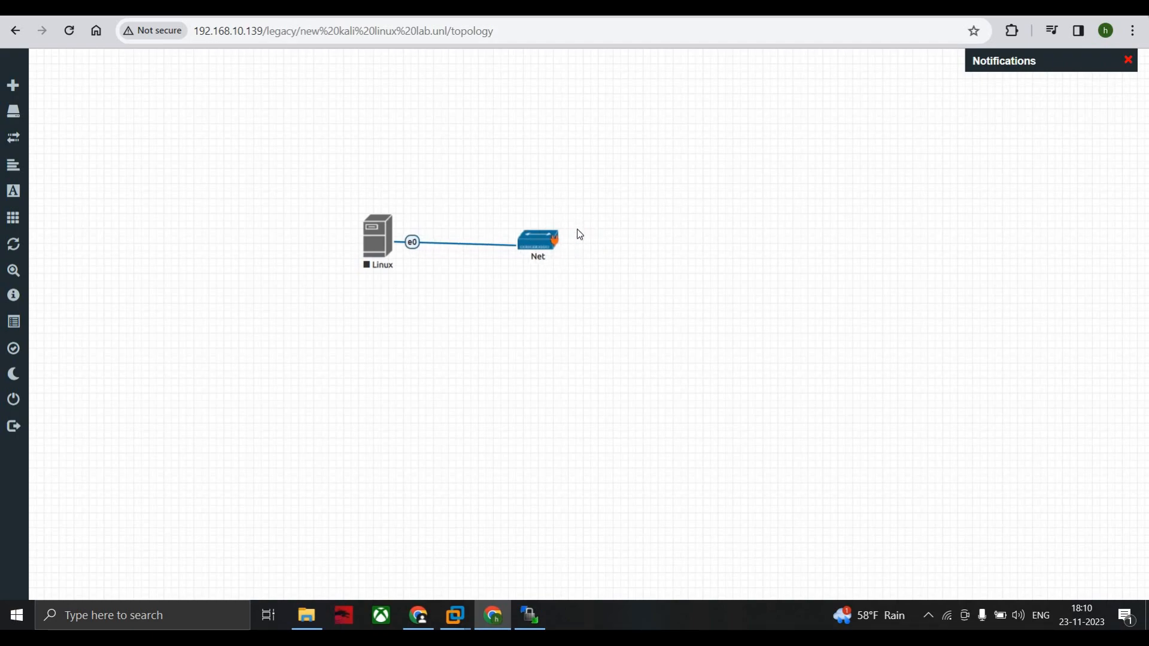
drag(584, 241, 579, 235)
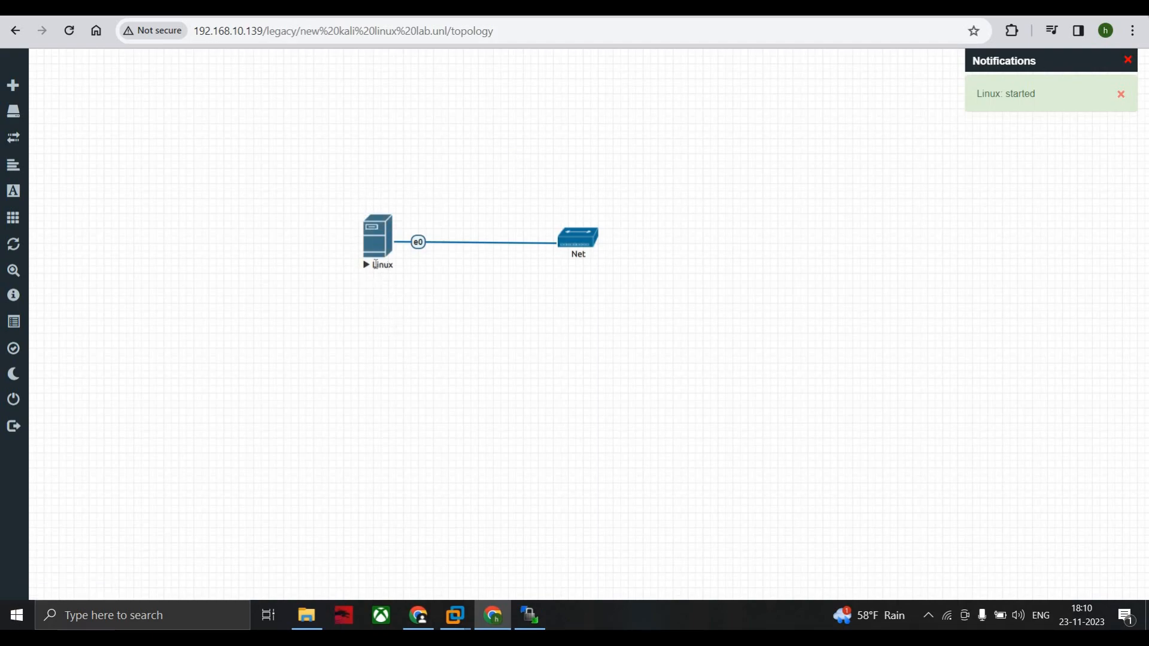
Launch the Linux node's VNC console and log in to the Kali desktop with the kali credentials
click(371, 232)
click(604, 139)
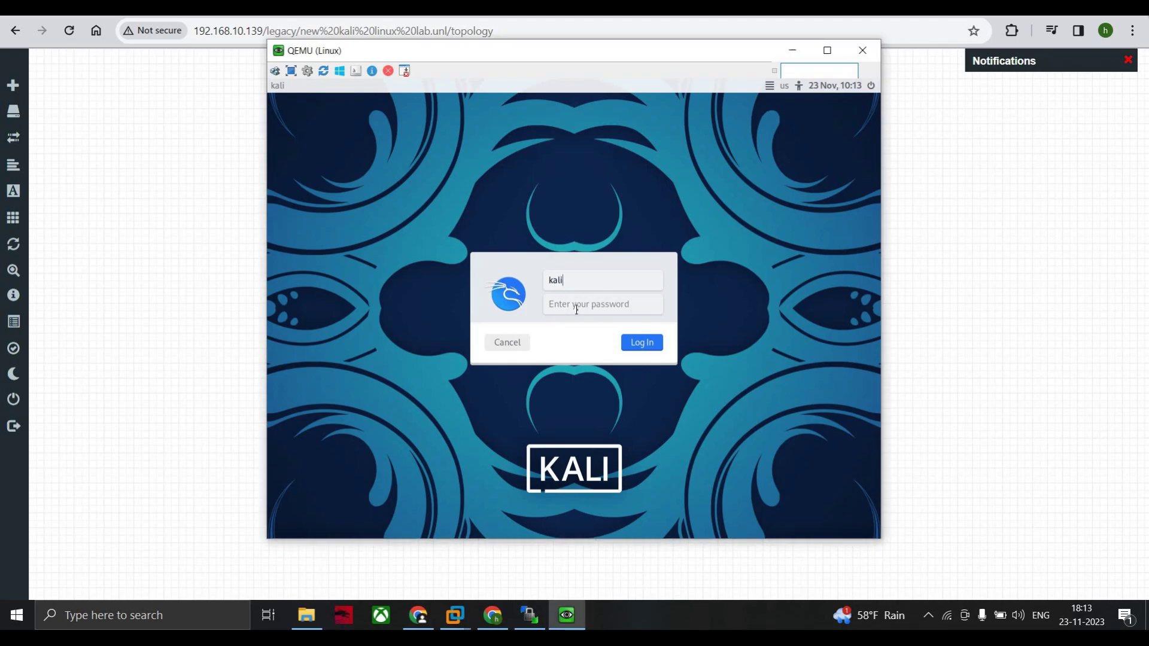
click(577, 310)
text(kali)
key(Return)
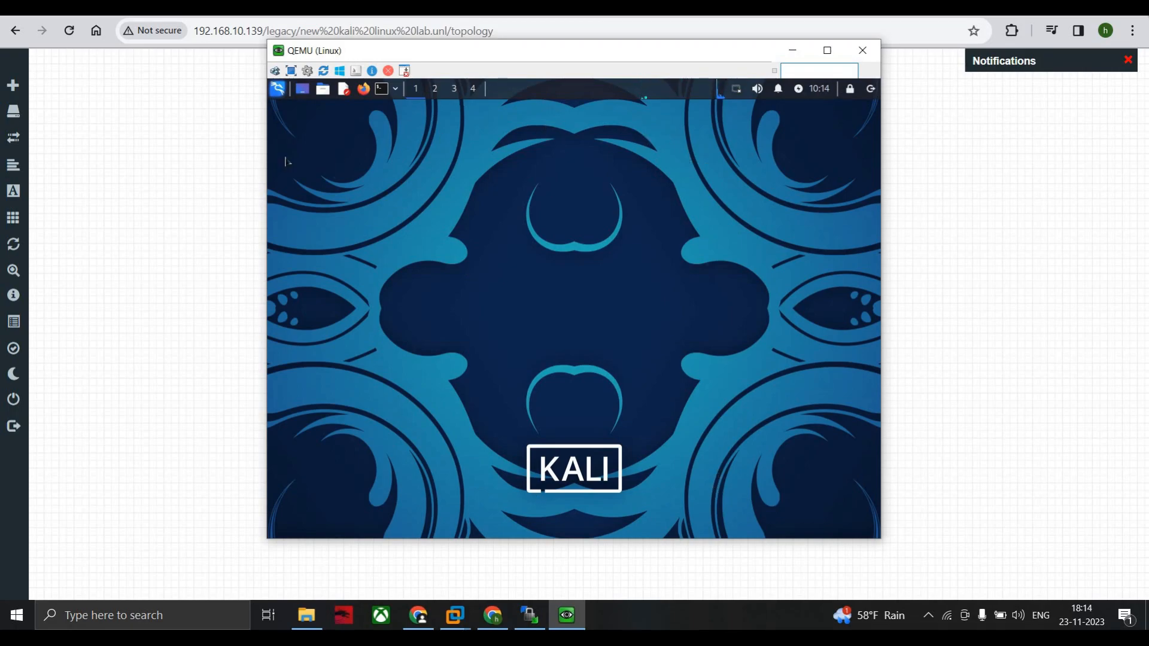
click(279, 88)
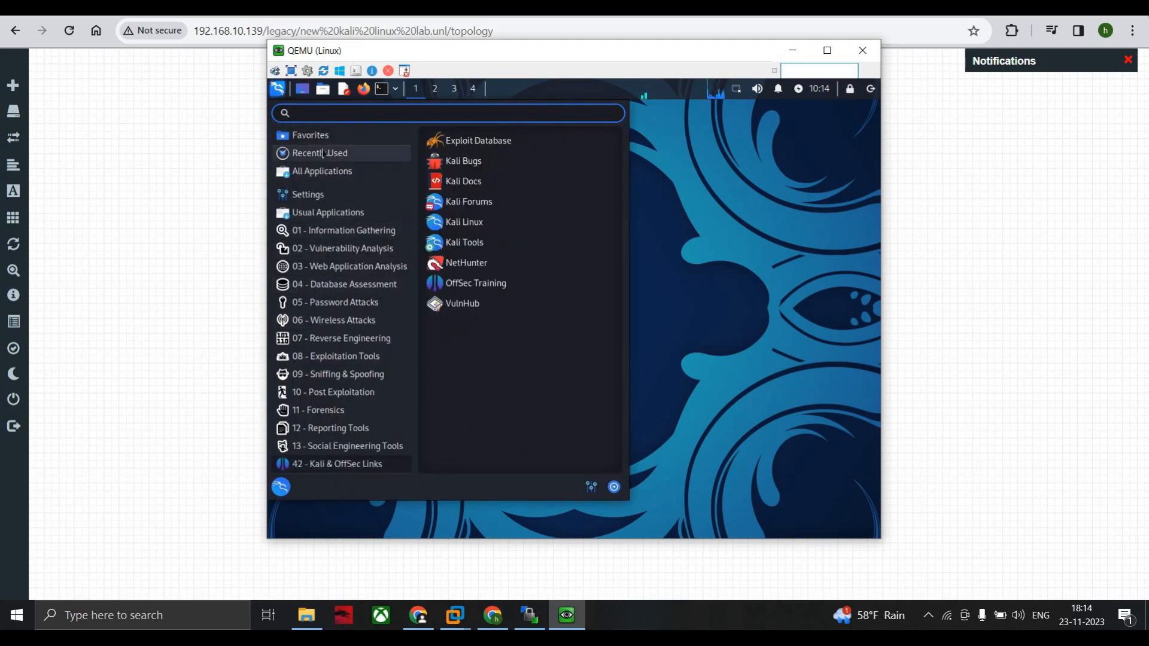
click(333, 171)
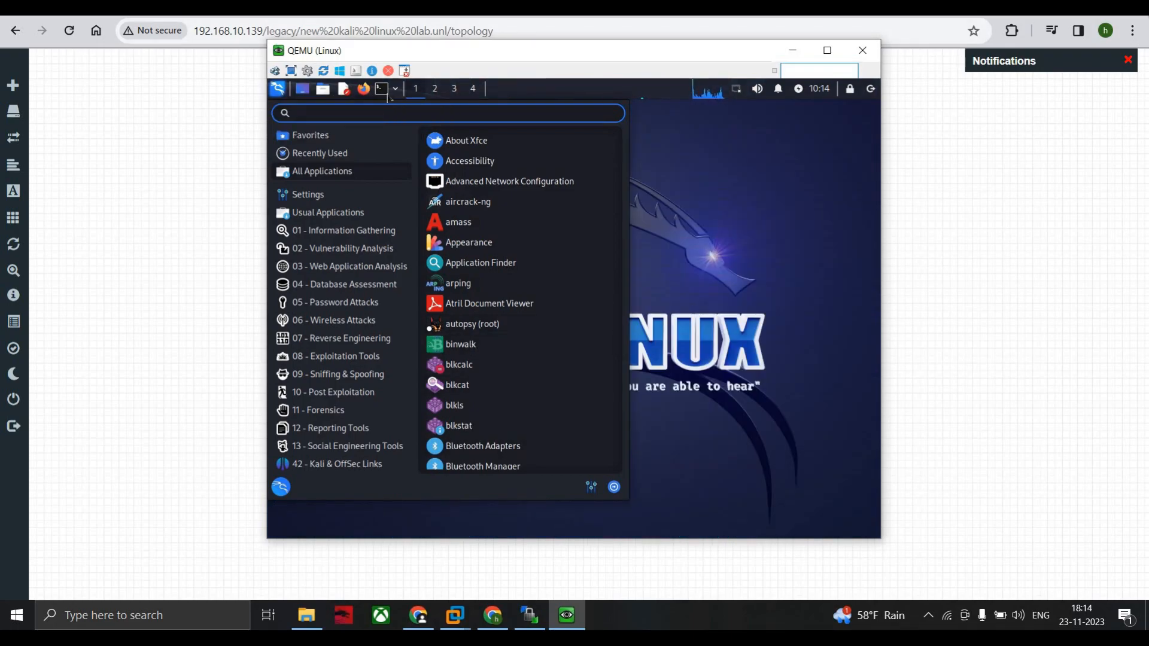
click(395, 89)
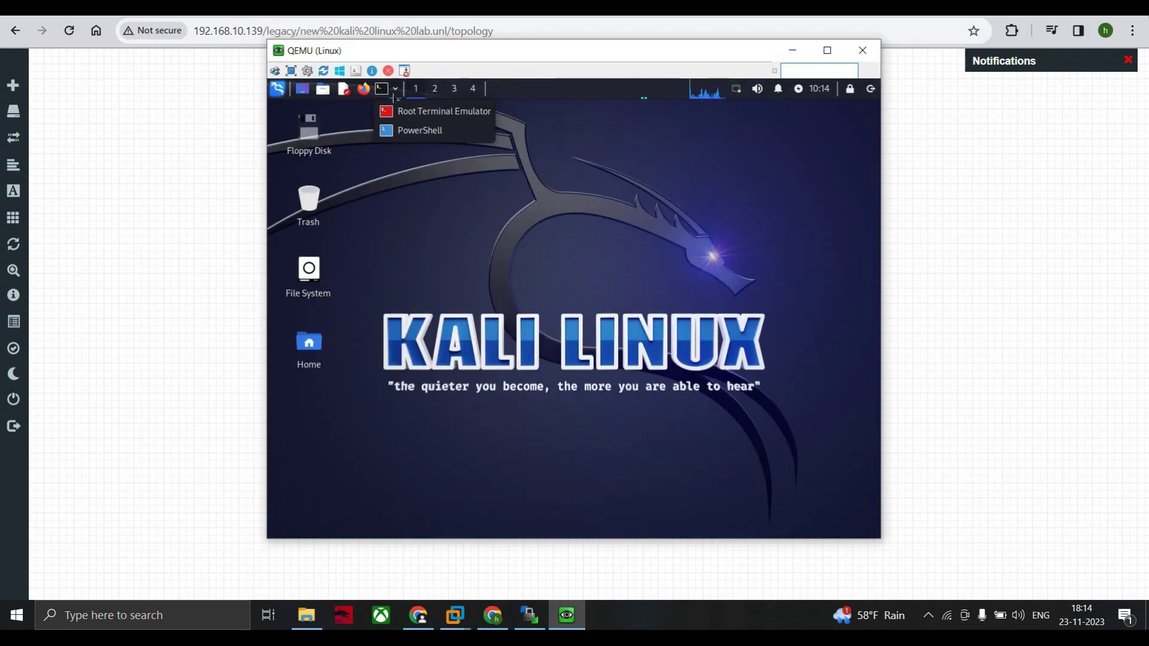
click(431, 111)
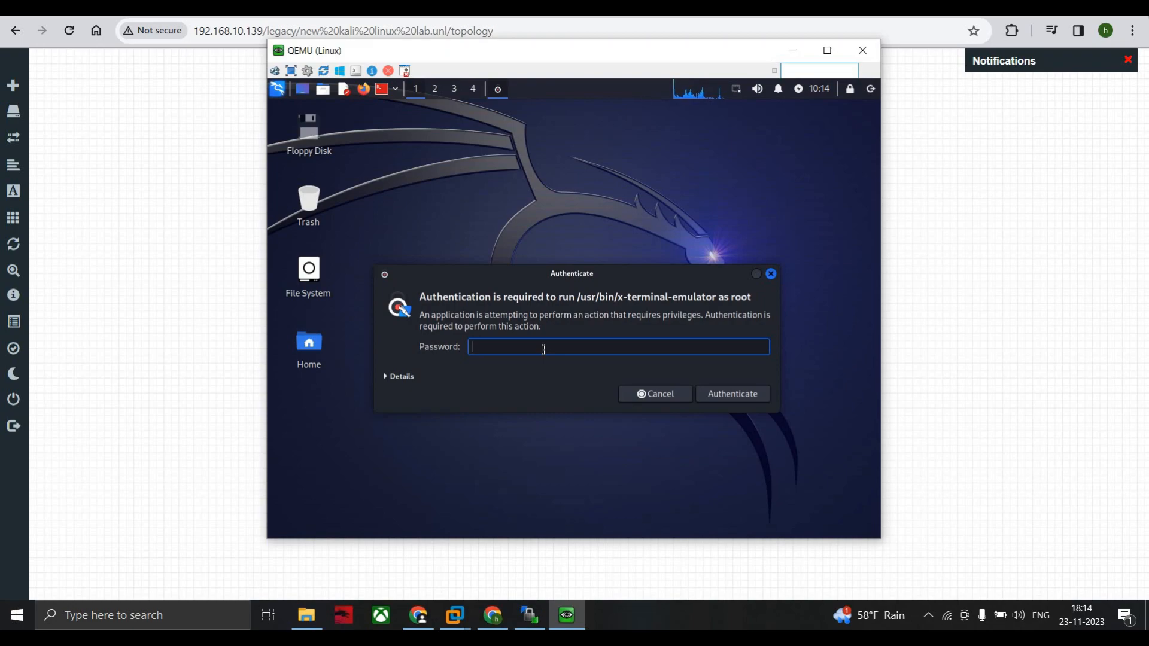
text(kali)
click(733, 393)
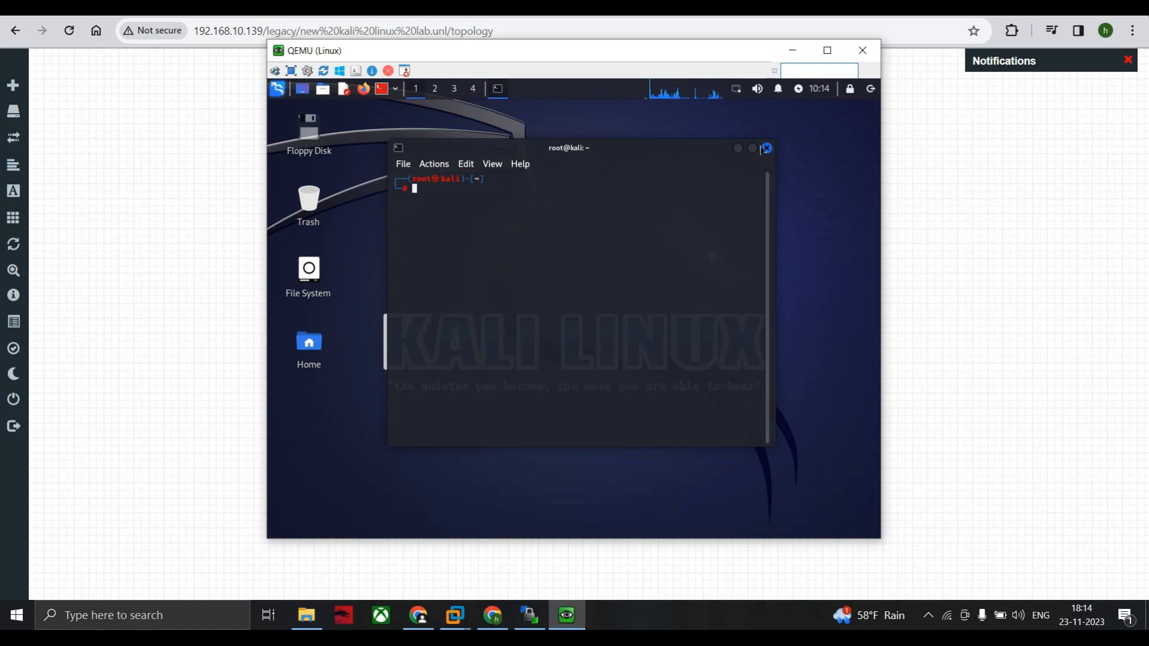
click(765, 148)
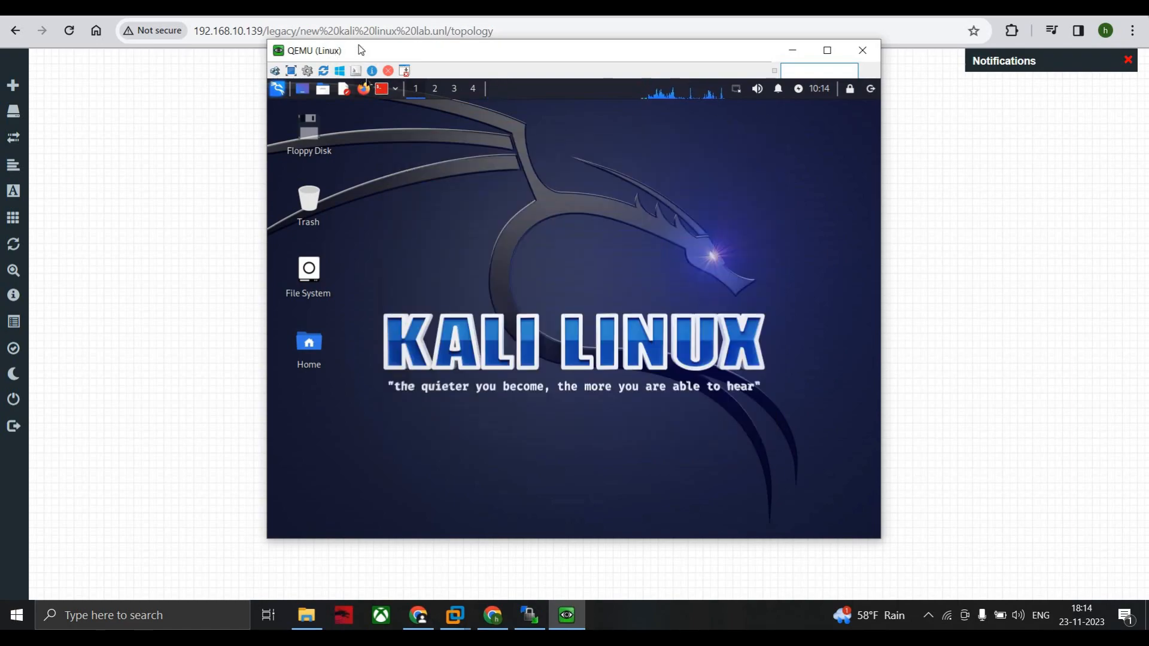